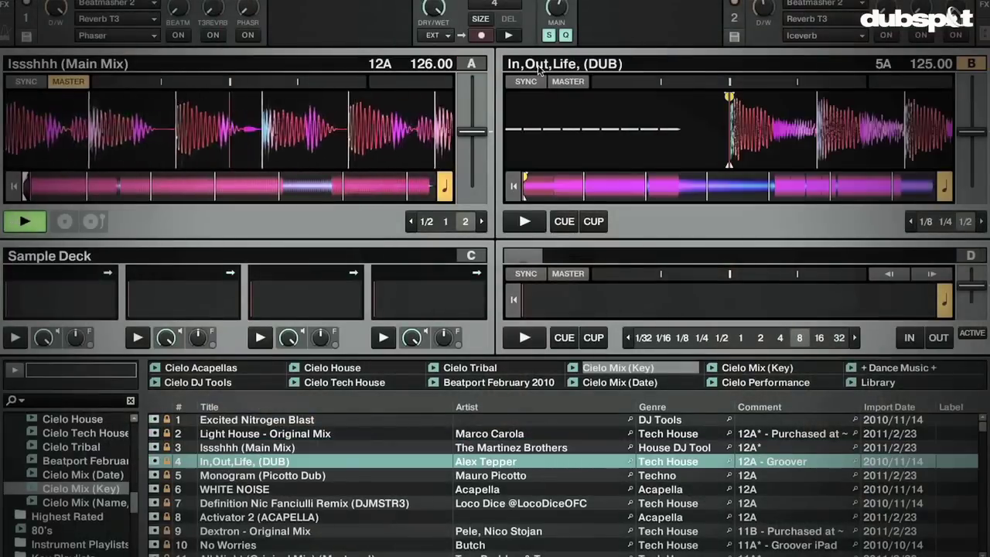
# Start deck B playing 'In,Out,Life, (DUB)' and load Monogram (Picotto Dub) into deck D
pyautogui.click(516, 221)
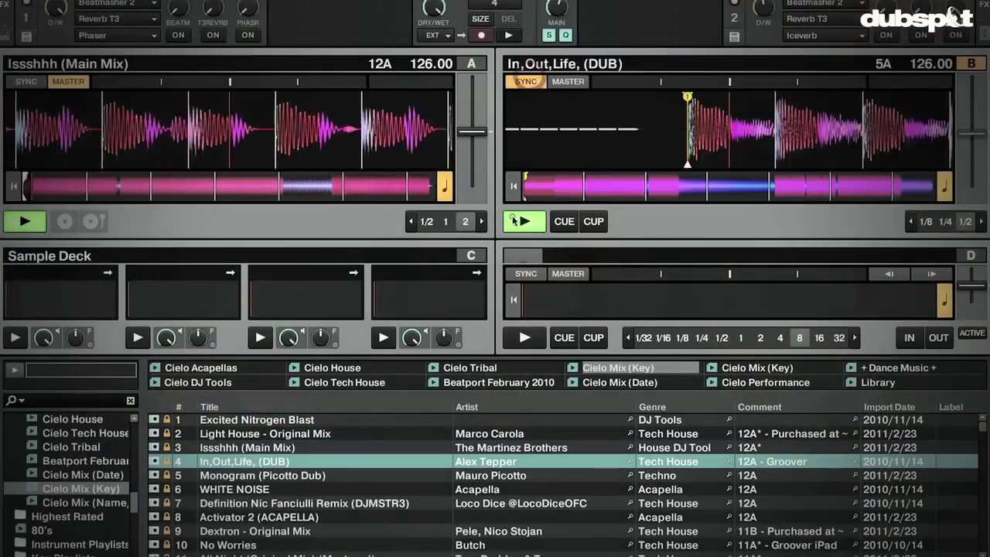
pyautogui.press('Down')
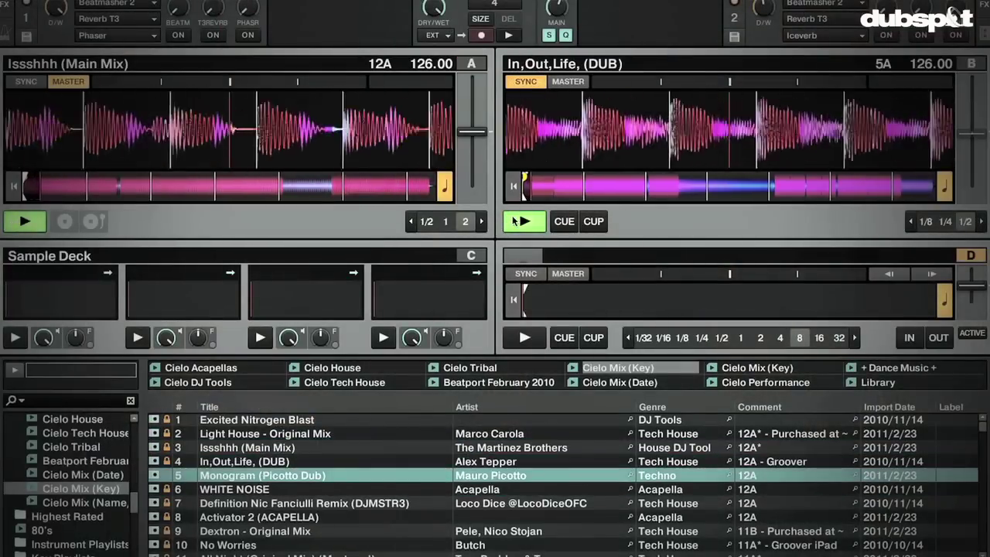
pyautogui.press('Return')
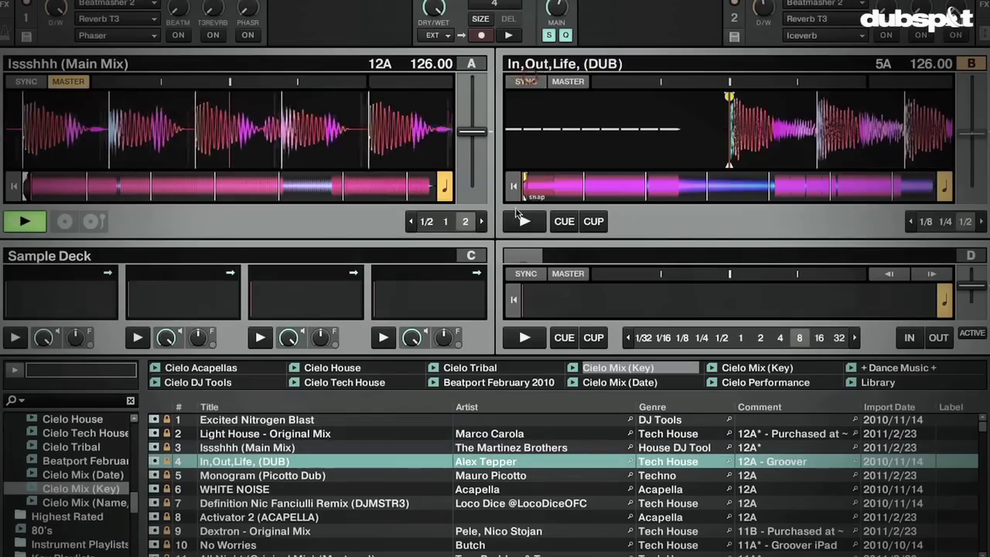
# Restart deck B, pick Generic MIDI as the controller device and review its Edit options
pyautogui.click(517, 221)
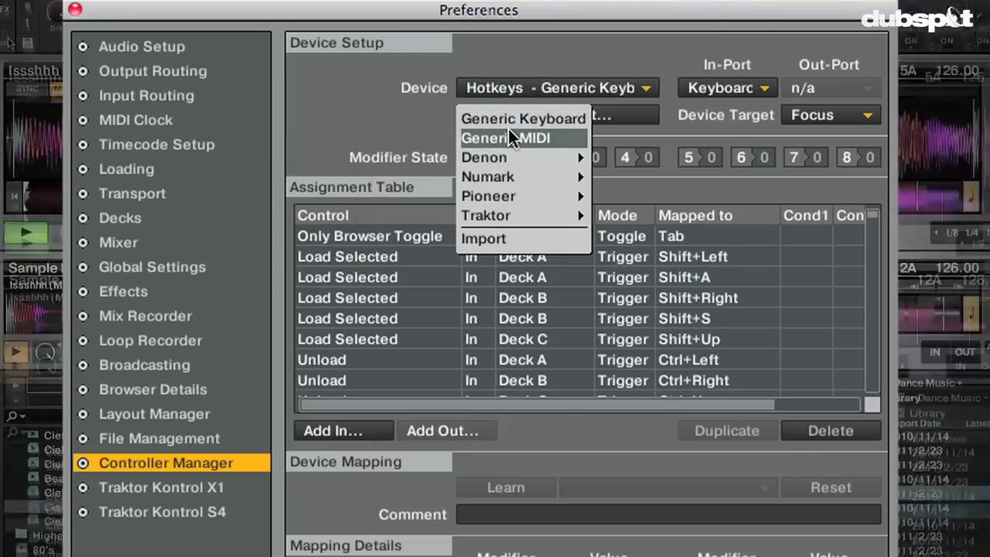
pyautogui.click(508, 129)
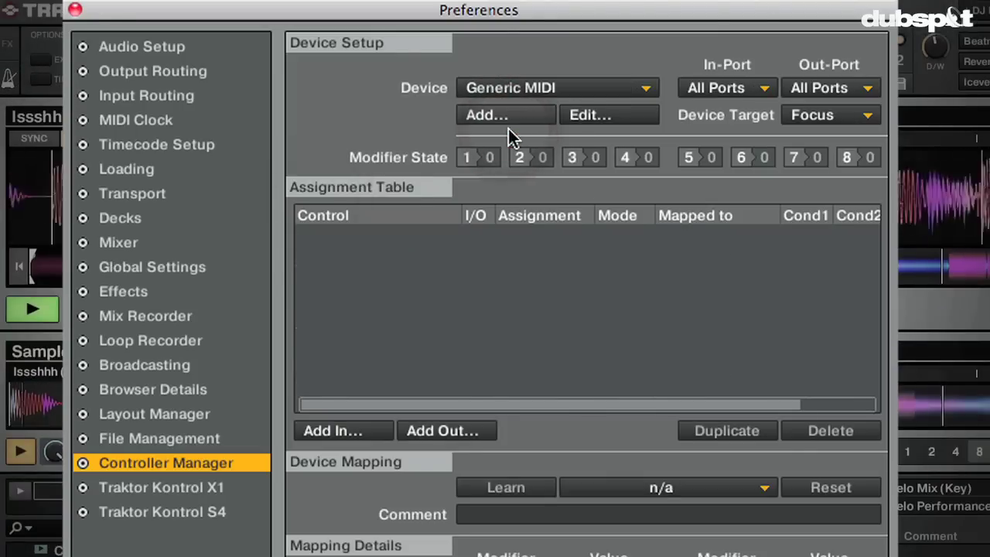
pyautogui.click(596, 121)
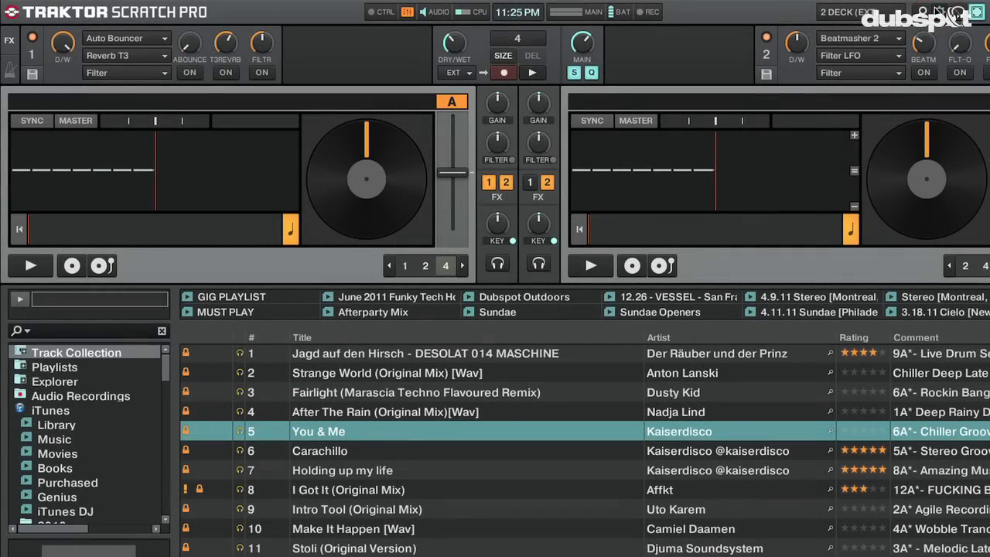
# Enable Send MIDI Clock on the MIDI Clock preferences page with a 0 ms offset
pyautogui.click(937, 11)
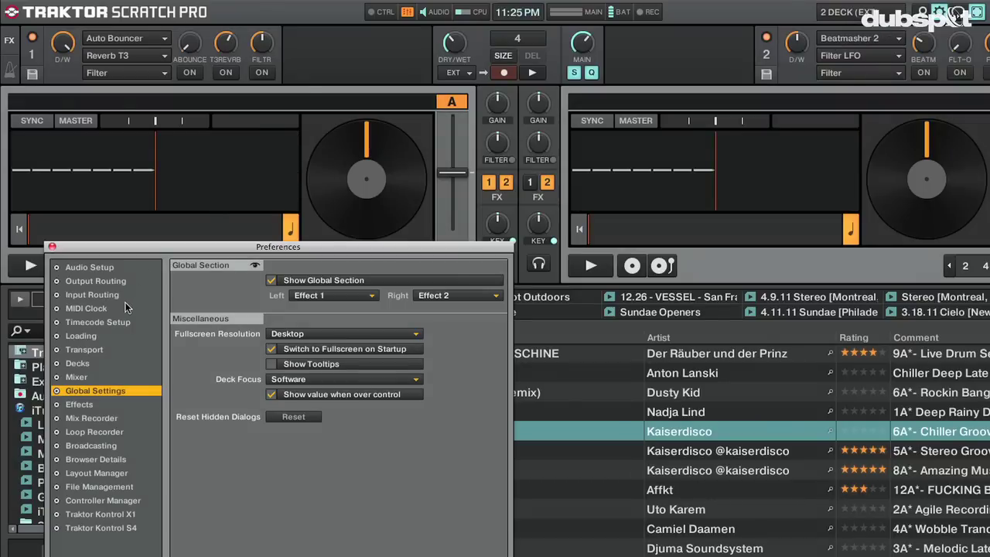
pyautogui.click(125, 308)
pyautogui.click(272, 282)
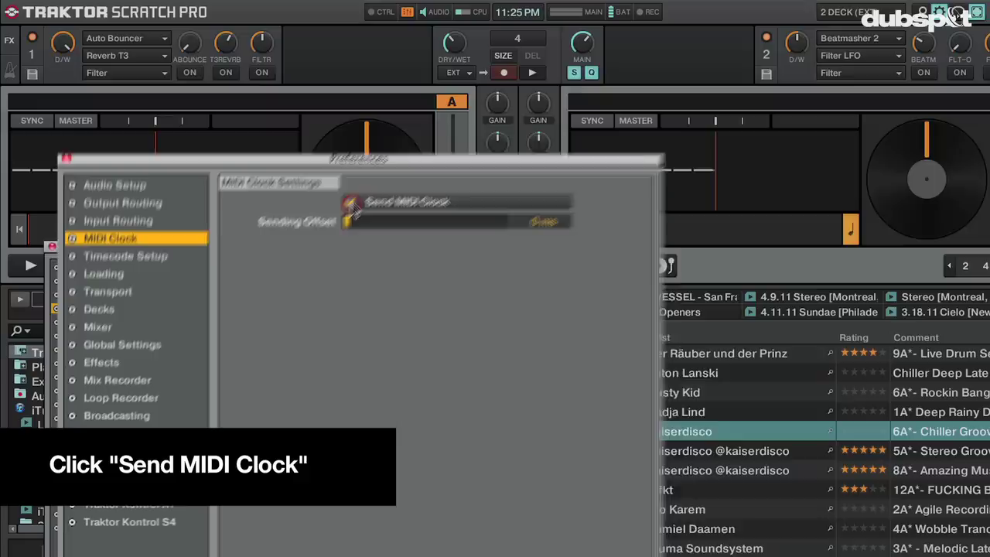
pyautogui.click(272, 282)
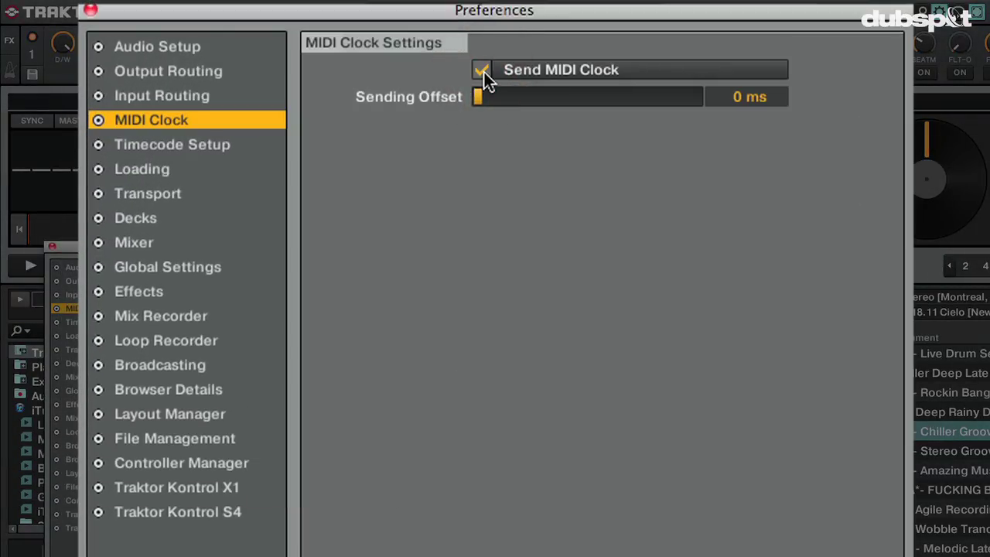
# Select Audio 8 DJ (CoreAudio) as the audio device in Audio Setup
pyautogui.click(109, 48)
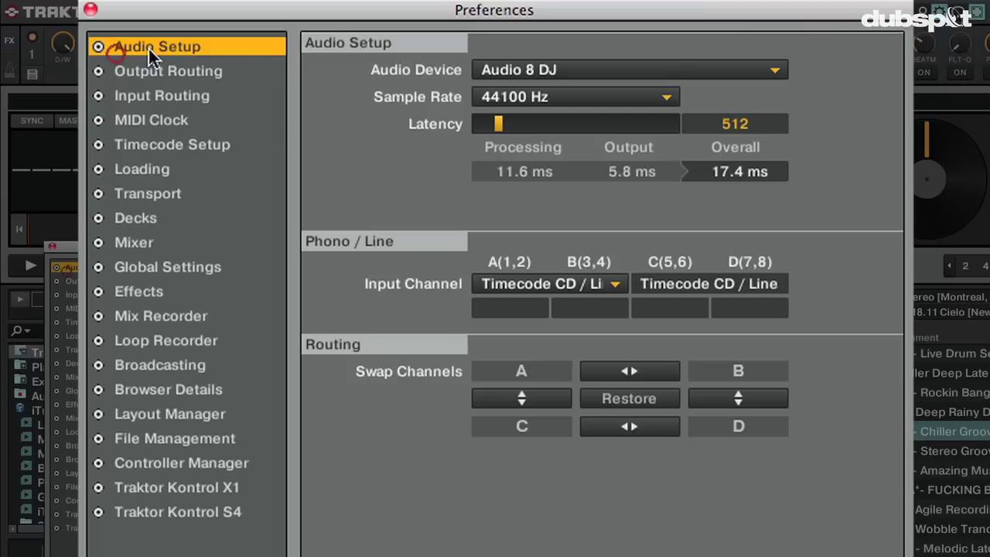
pyautogui.click(485, 70)
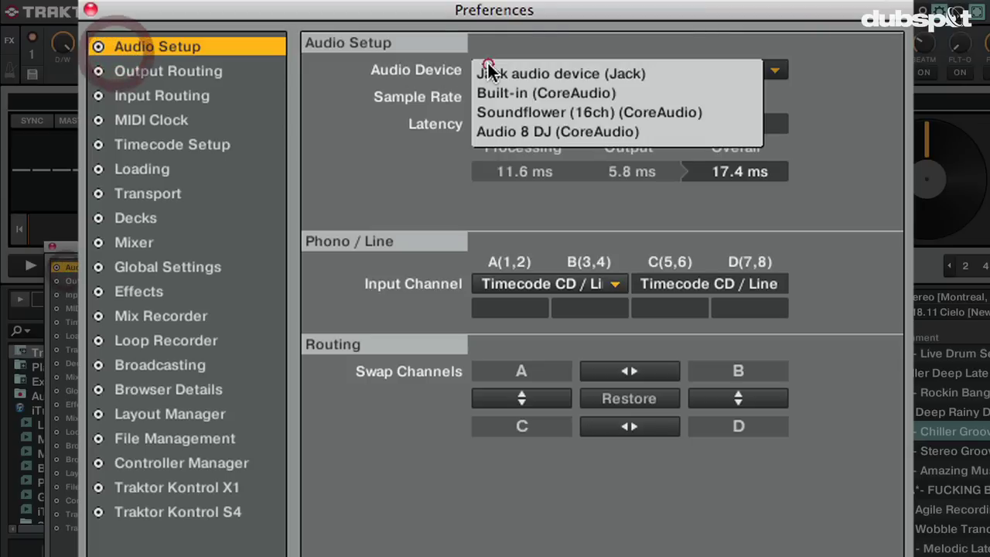
pyautogui.click(510, 130)
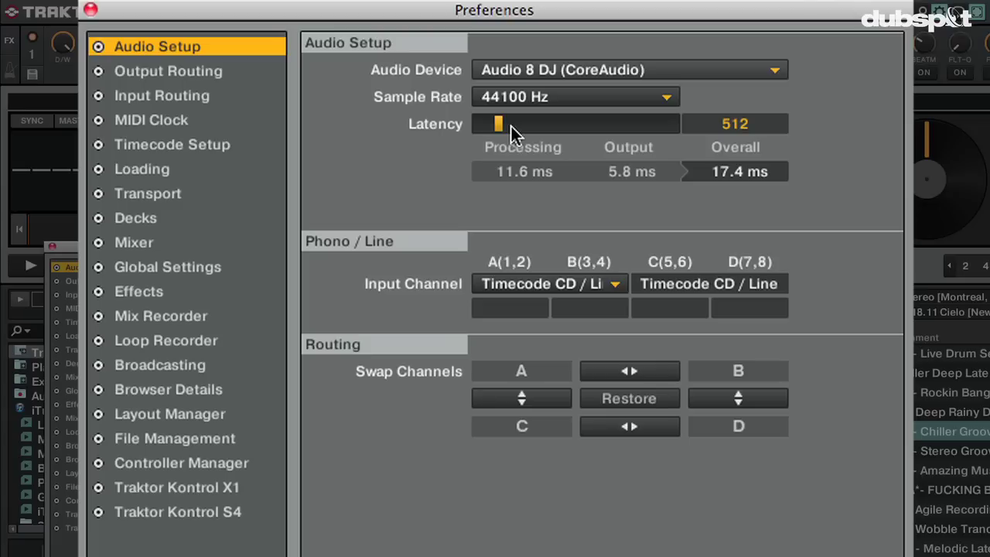
pyautogui.click(260, 73)
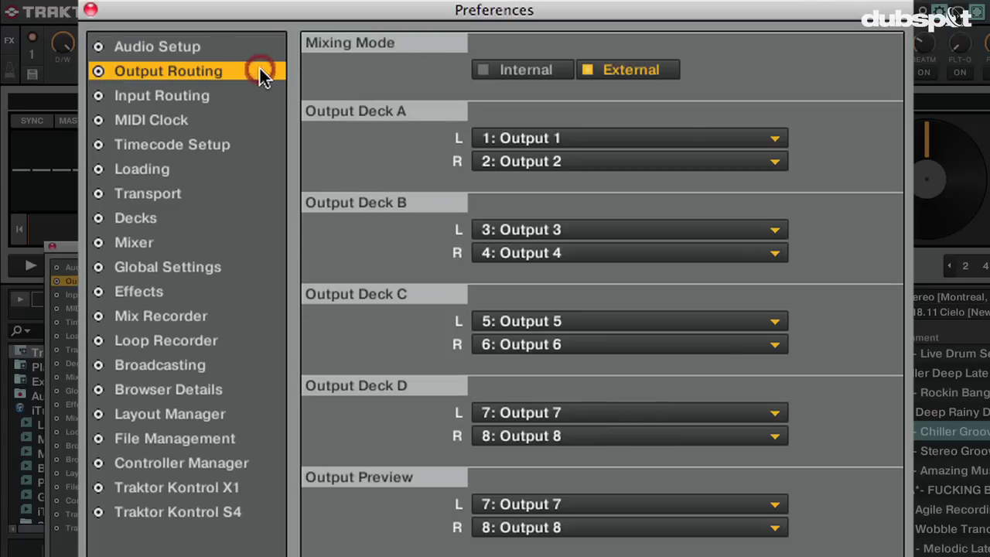
# Compare Internal and External mixing modes, leaving Mixing Mode on External
pyautogui.click(606, 68)
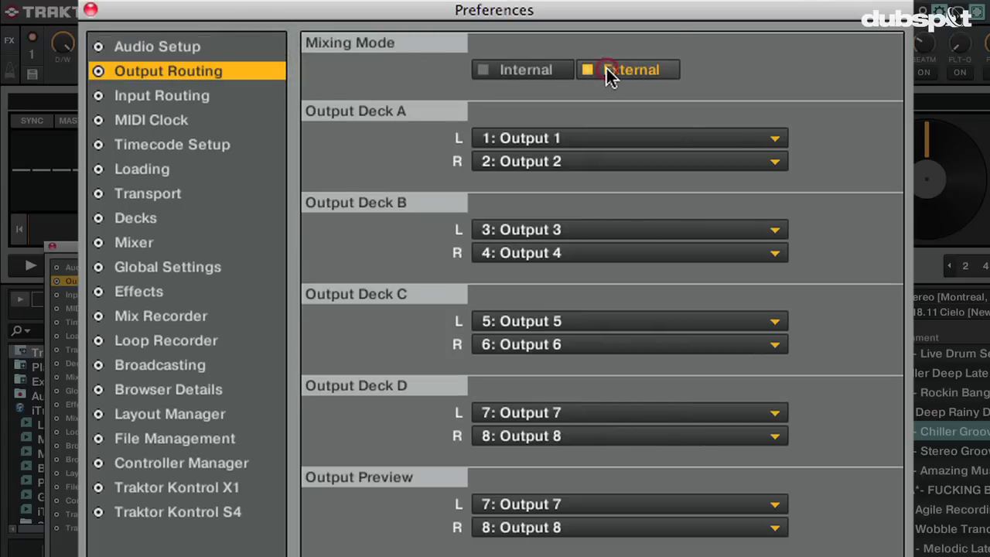
pyautogui.click(507, 70)
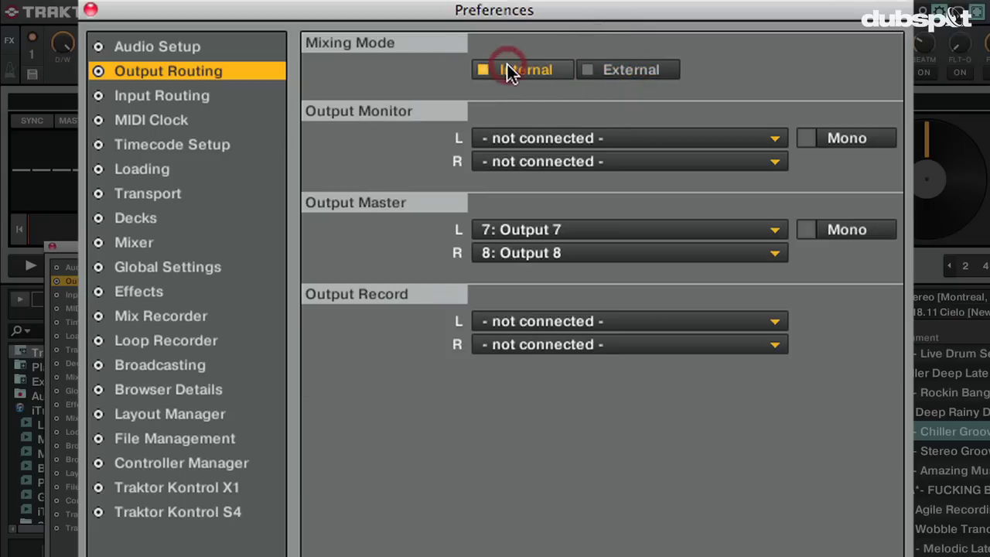
pyautogui.click(607, 68)
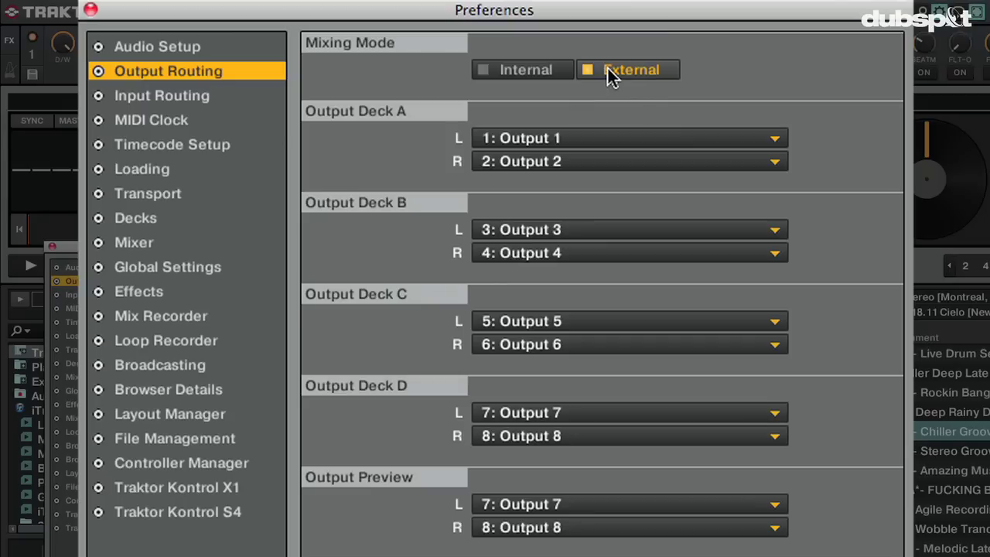
# Route deck A to Outputs 1–2, deck B left to Output 3, and deck C to Outputs 5–6
pyautogui.click(606, 137)
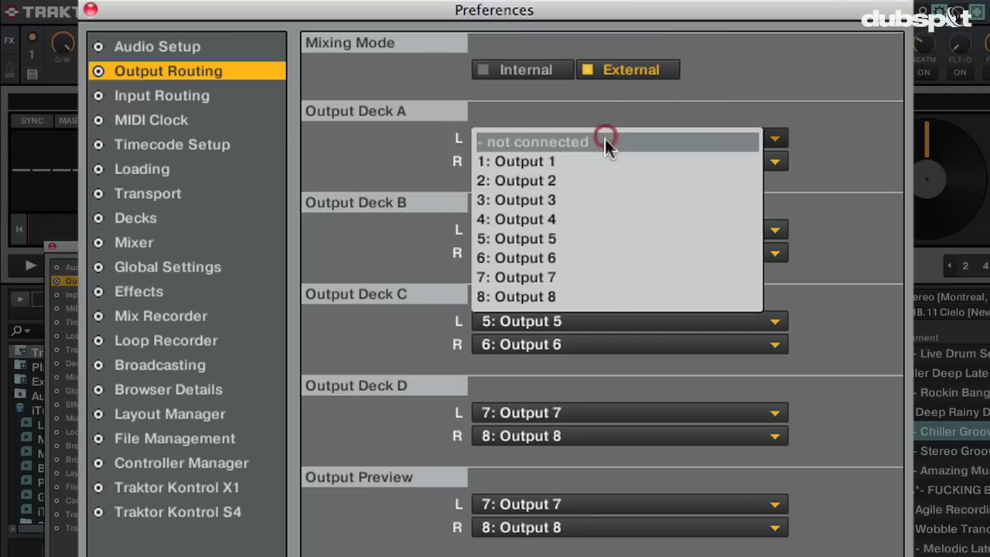
pyautogui.click(605, 160)
pyautogui.click(608, 163)
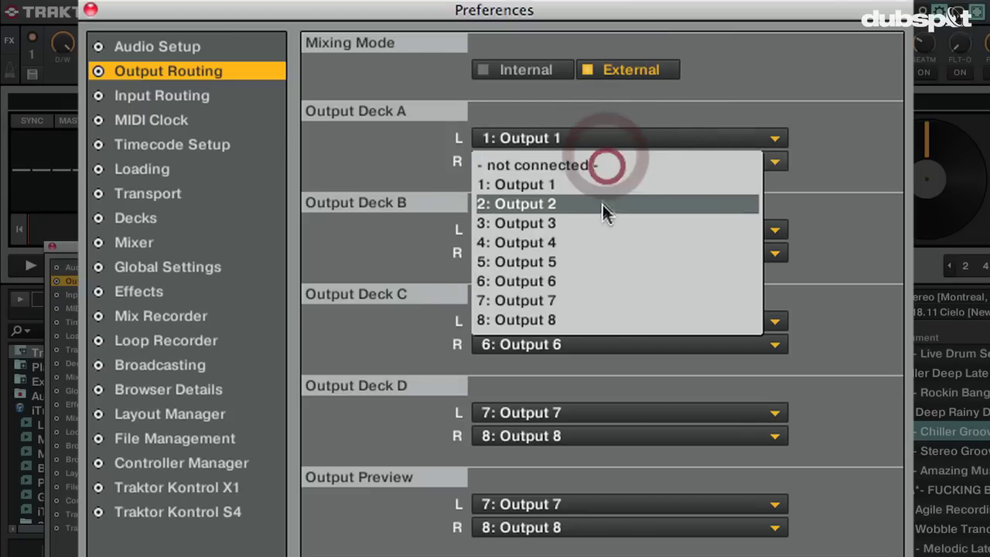
pyautogui.click(602, 204)
pyautogui.click(599, 226)
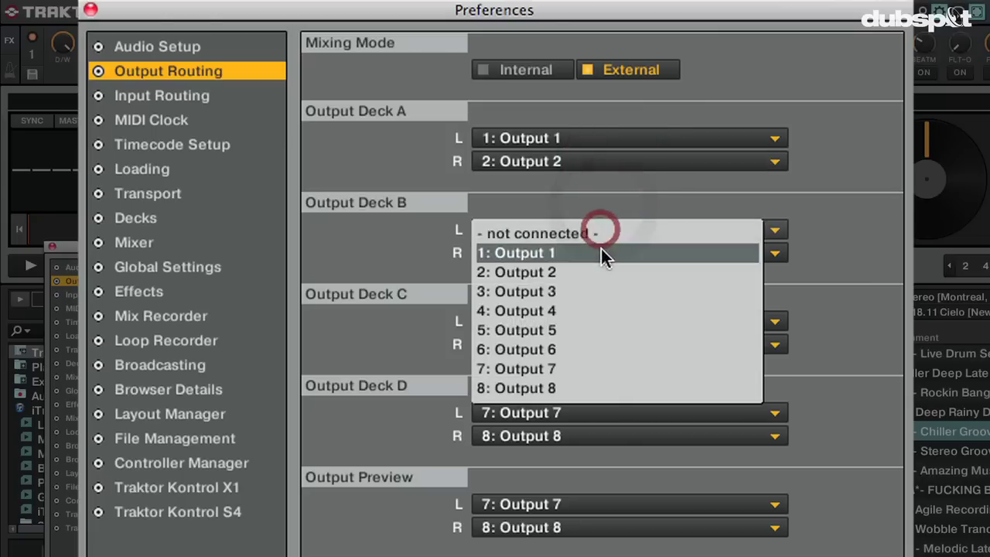
pyautogui.click(602, 284)
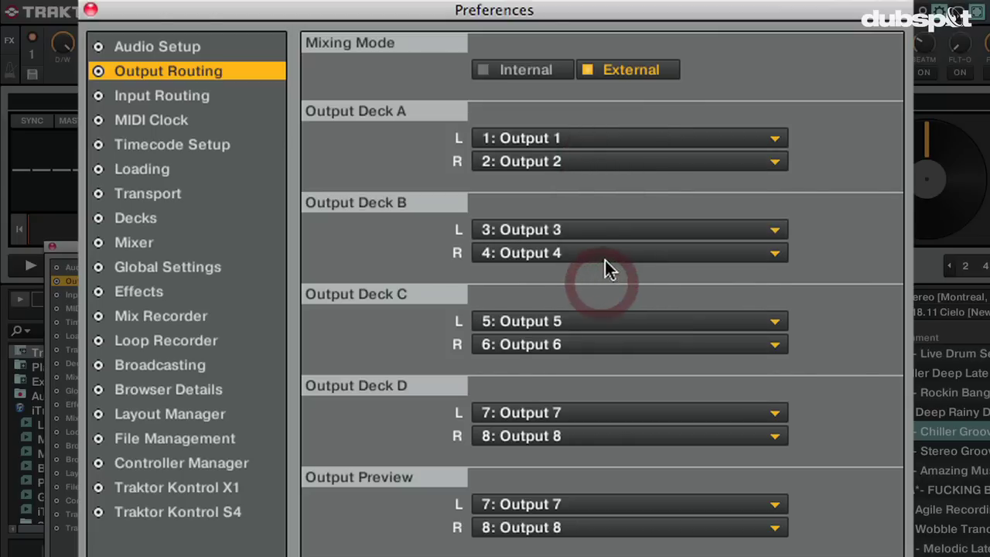
pyautogui.click(613, 321)
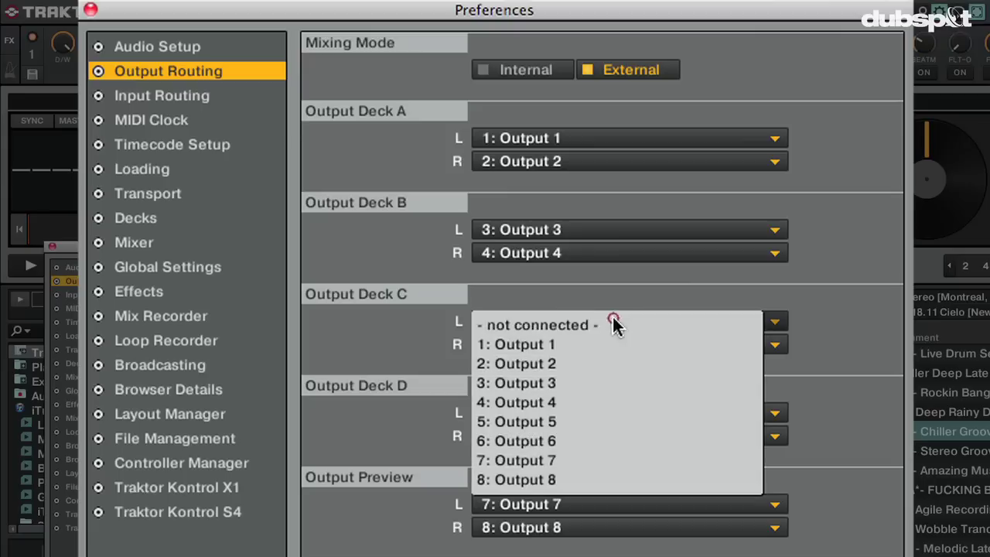
pyautogui.click(589, 424)
pyautogui.click(583, 342)
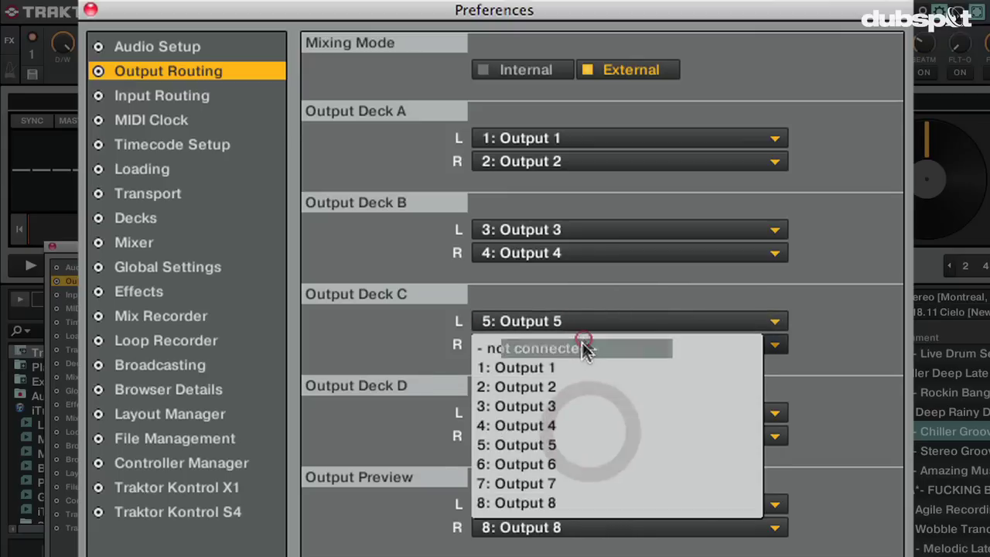
pyautogui.click(565, 460)
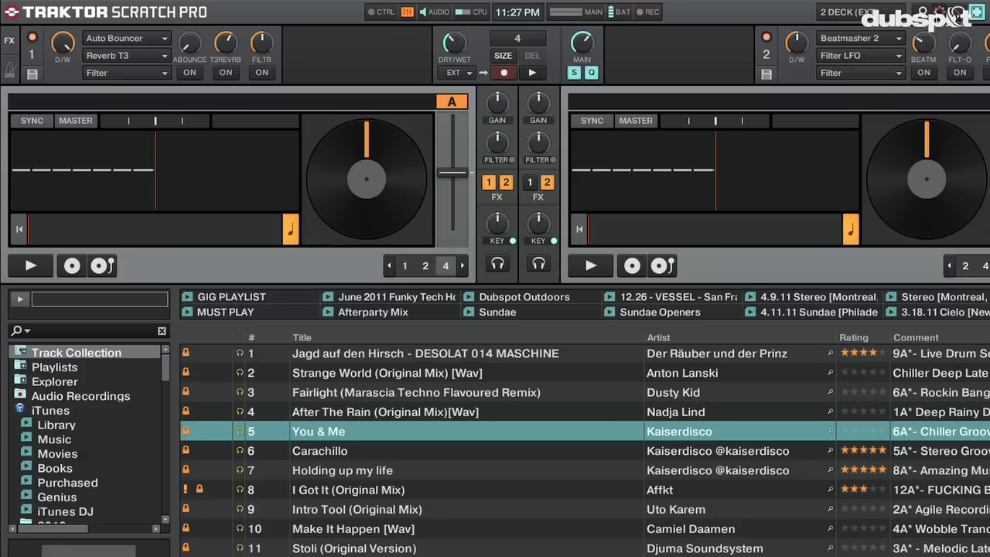
# Tick Show Global Section in Global Settings and close Preferences
pyautogui.press('super+comma')
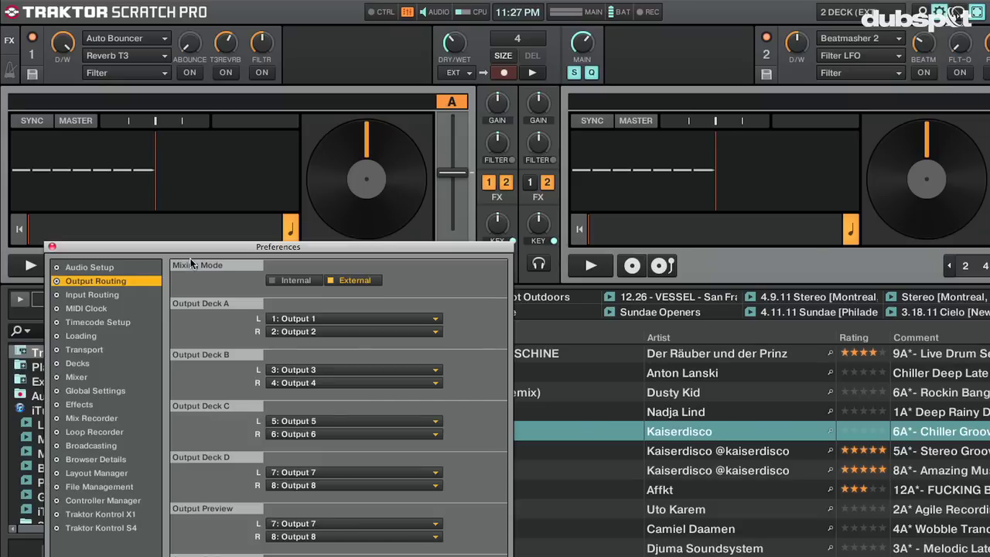
pyautogui.click(128, 391)
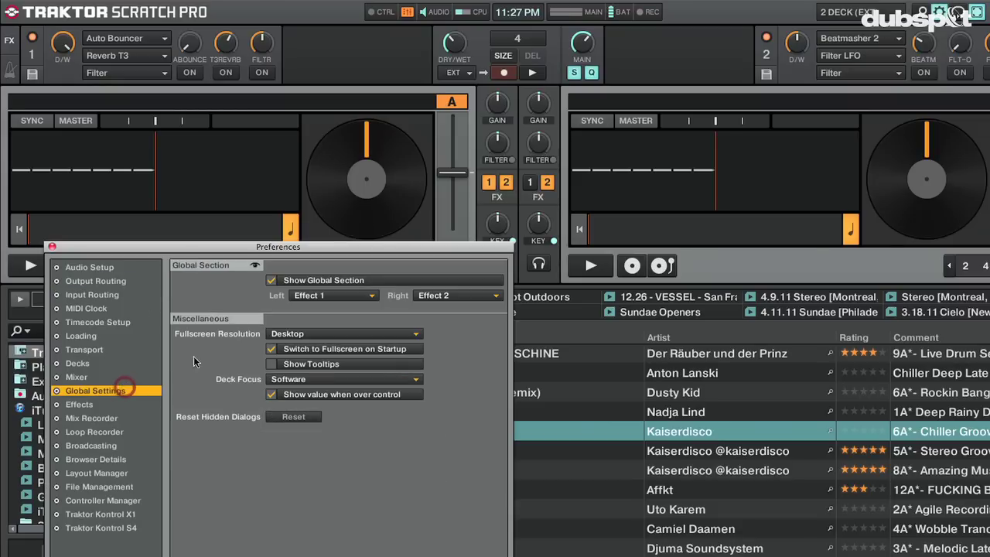
pyautogui.click(271, 280)
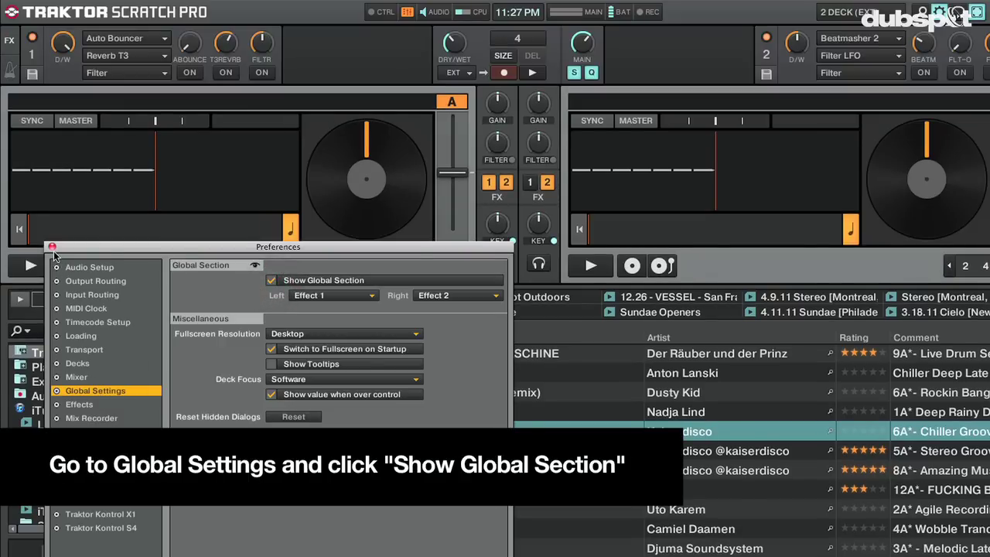
pyautogui.click(52, 247)
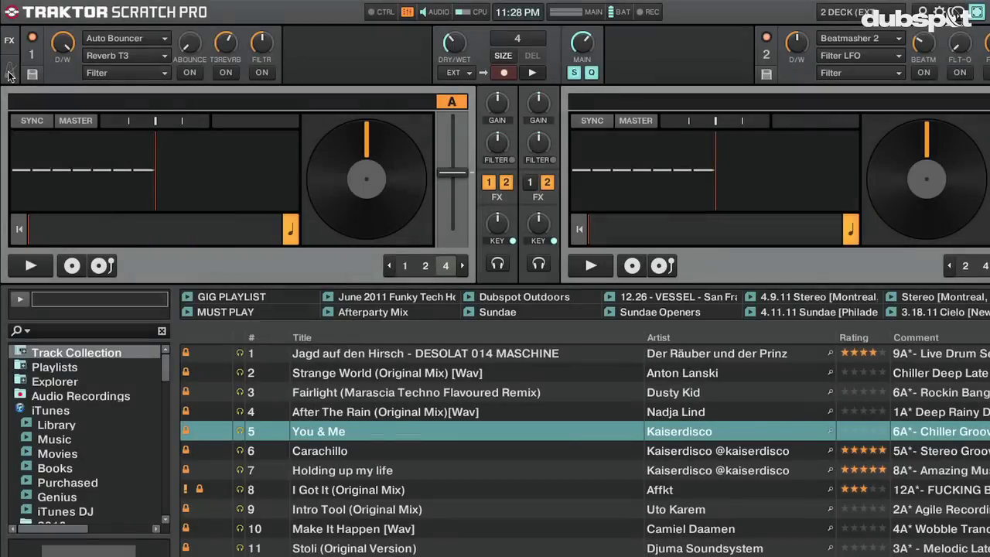
# Show the master clock panel at 125.00 BPM in Master mode, leaving Auto on
pyautogui.click(9, 69)
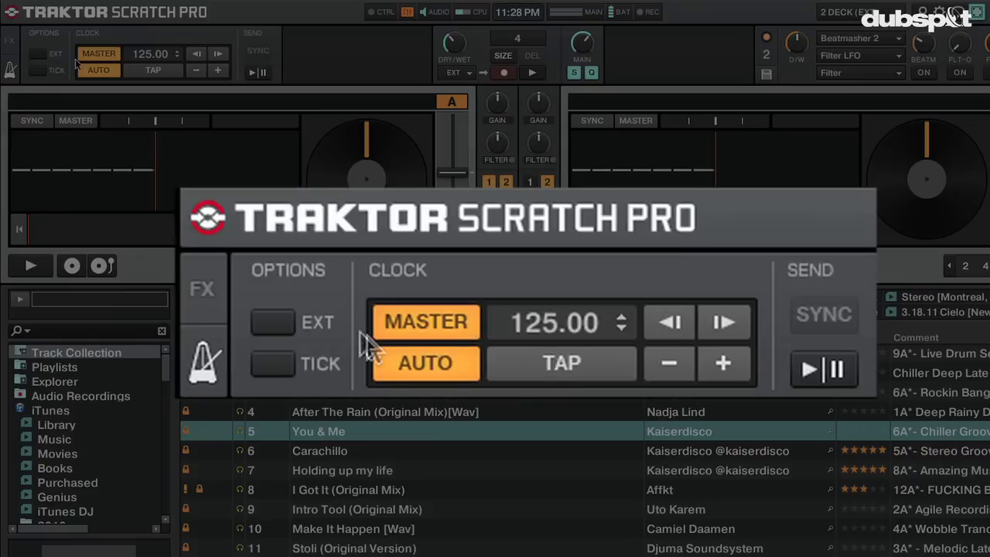
pyautogui.click(85, 70)
pyautogui.click(85, 70)
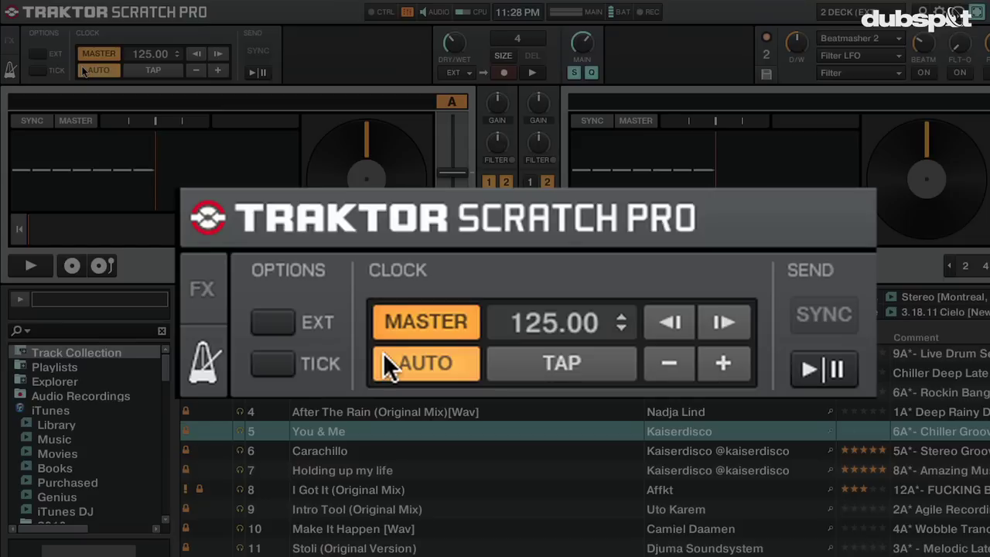
# Turn Auto off and change the master clock tempo from 125.00 to 126 BPM
pyautogui.click(85, 70)
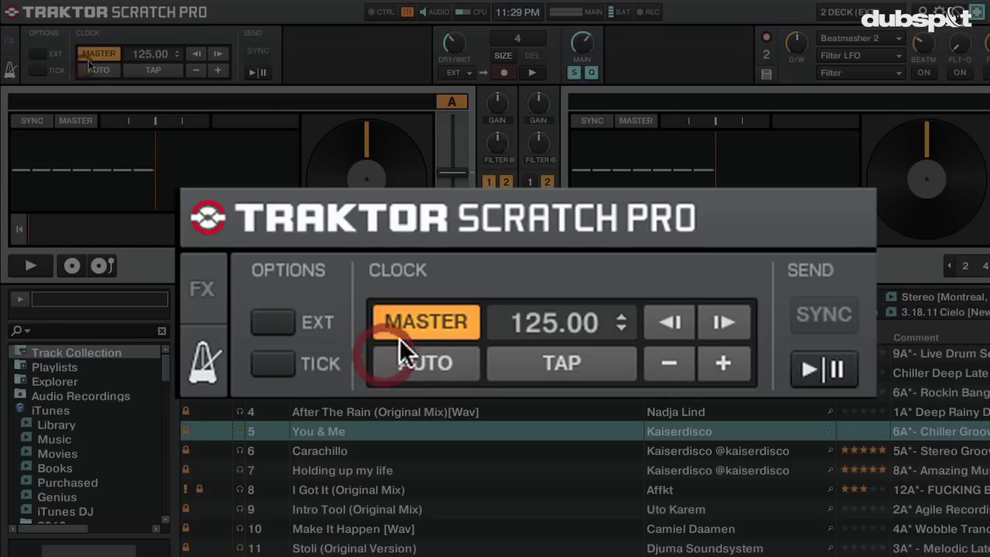
pyautogui.scroll(1, 146, 55)
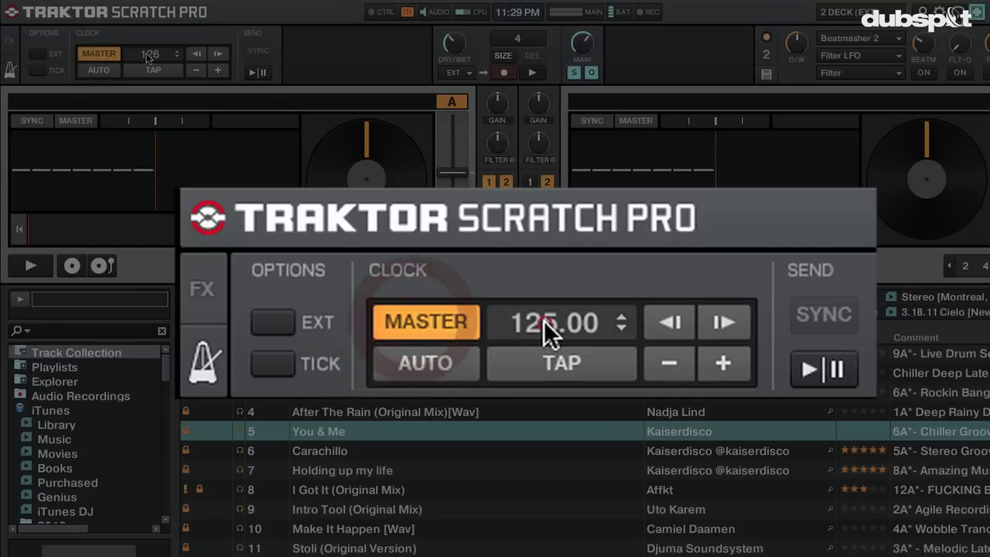
pyautogui.click(147, 54)
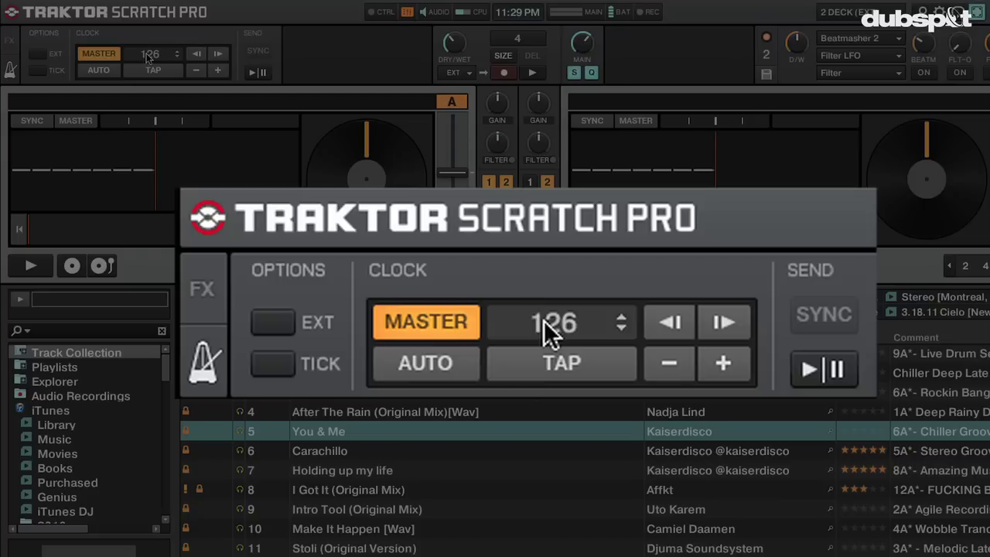
pyautogui.doubleClick(543, 320)
pyautogui.write('126')
pyautogui.press('Return')
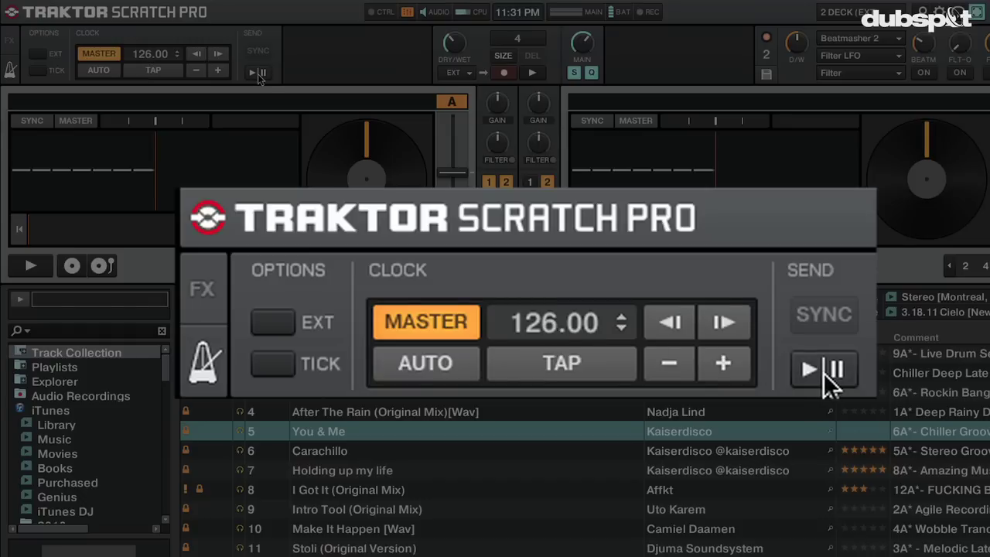
# Start sending MIDI clock at 126.00 BPM from the master clock panel
pyautogui.click(823, 372)
pyautogui.click(822, 372)
pyautogui.click(823, 372)
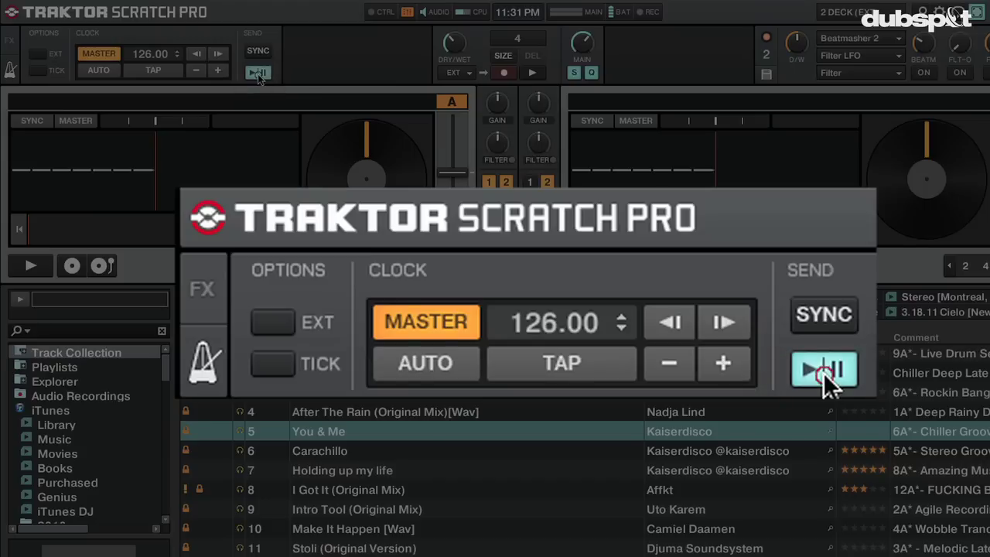
# Send the SYNC signal three times to realign the beat
pyautogui.click(825, 315)
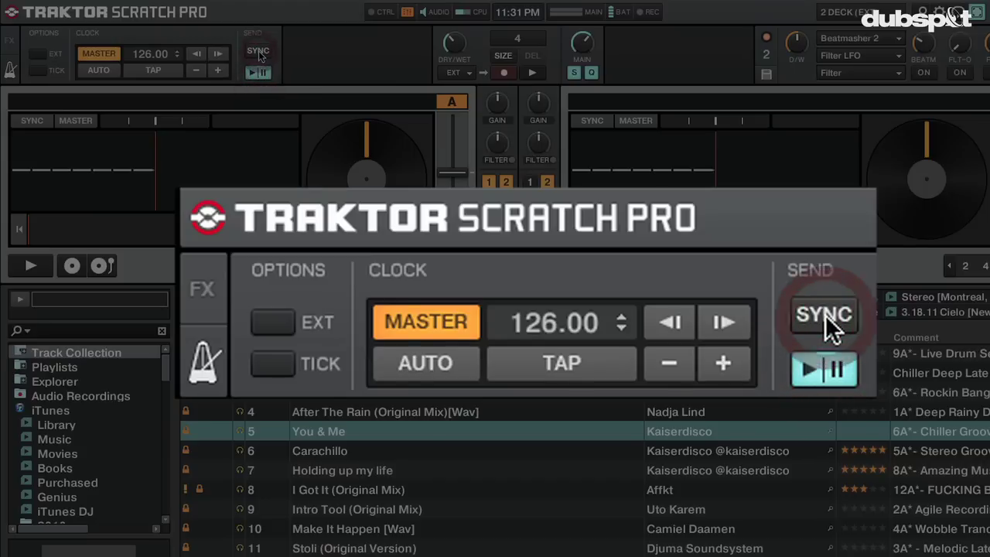
pyautogui.click(825, 314)
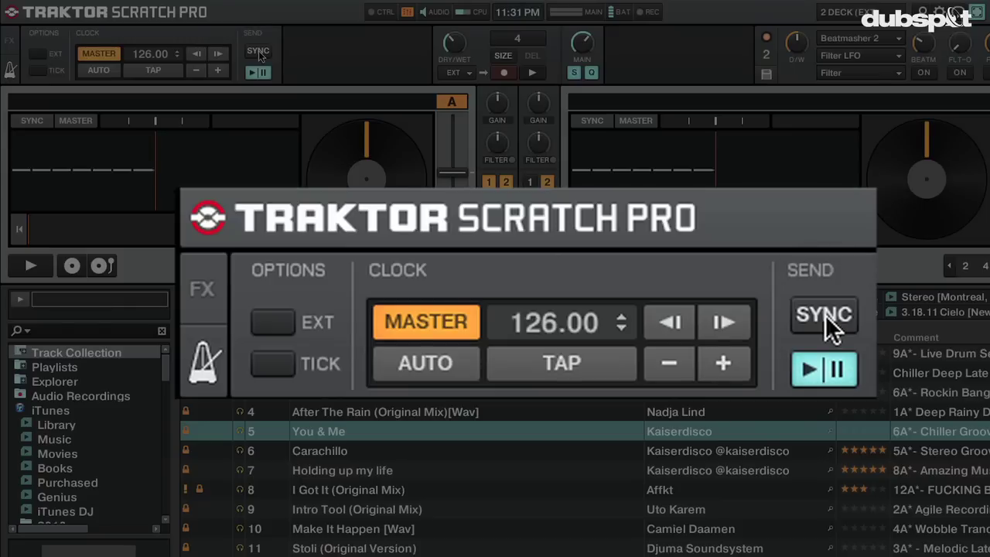
pyautogui.click(825, 315)
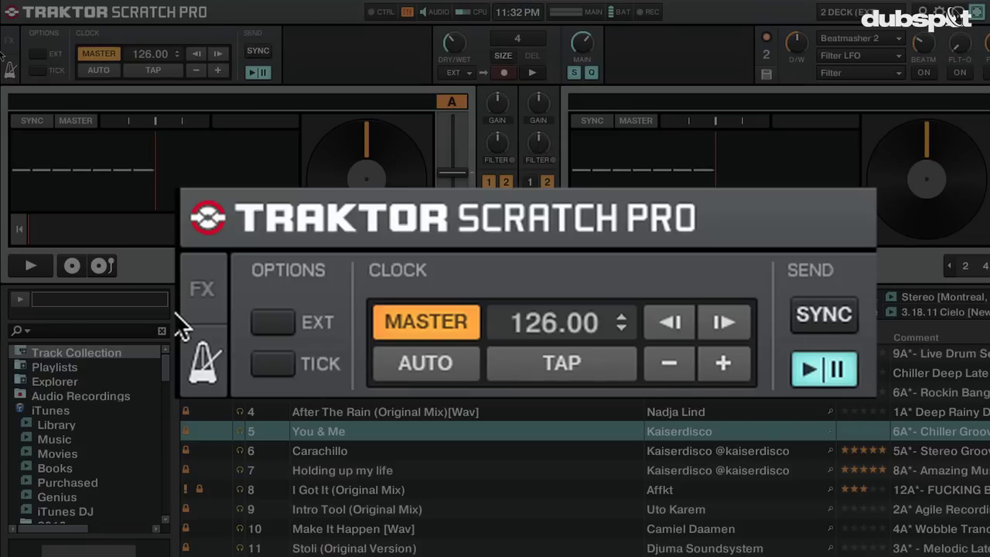
pyautogui.click(285, 356)
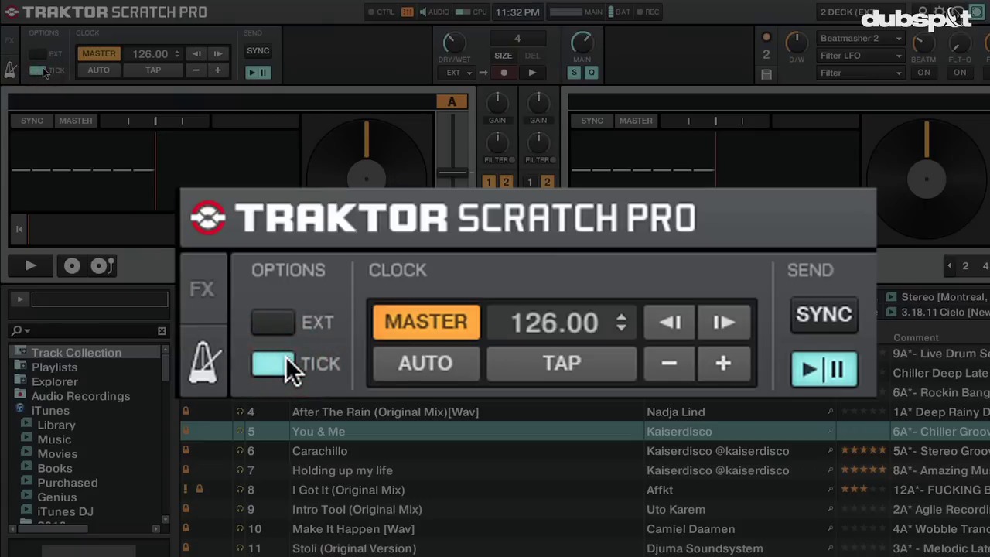
pyautogui.click(286, 355)
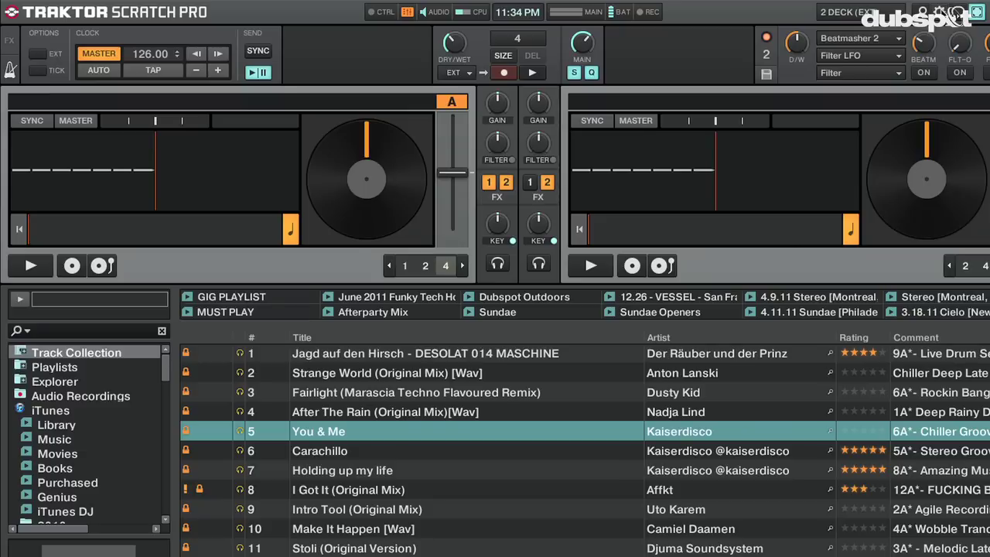
# Add a Generic MIDI device in Controller Manager and set its comment to 'MIDI Clock'
pyautogui.click(940, 12)
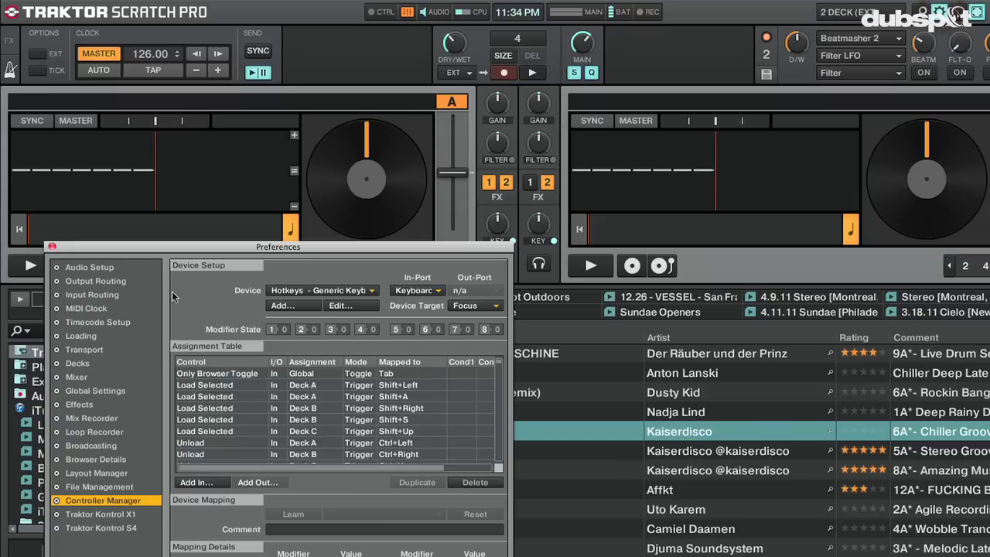
pyautogui.click(294, 291)
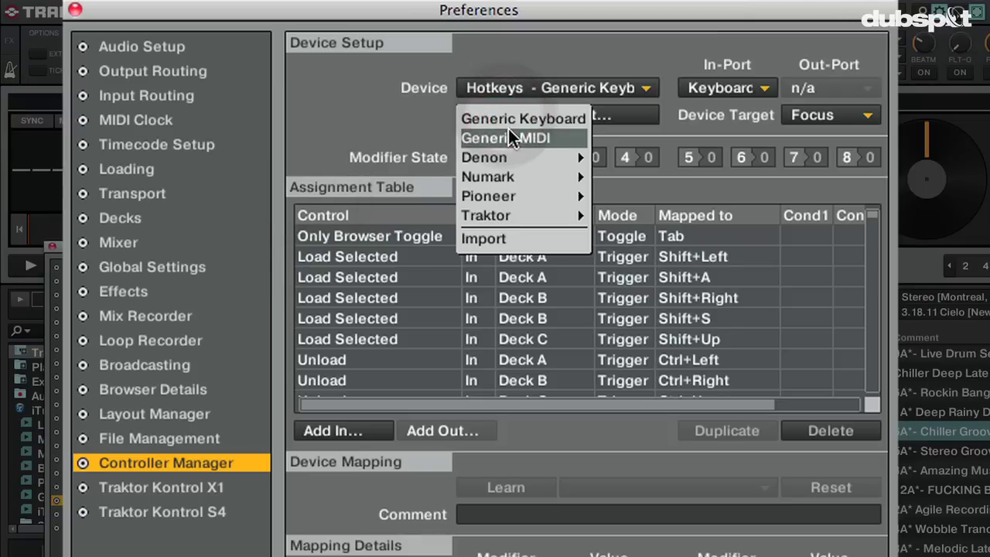
pyautogui.click(509, 131)
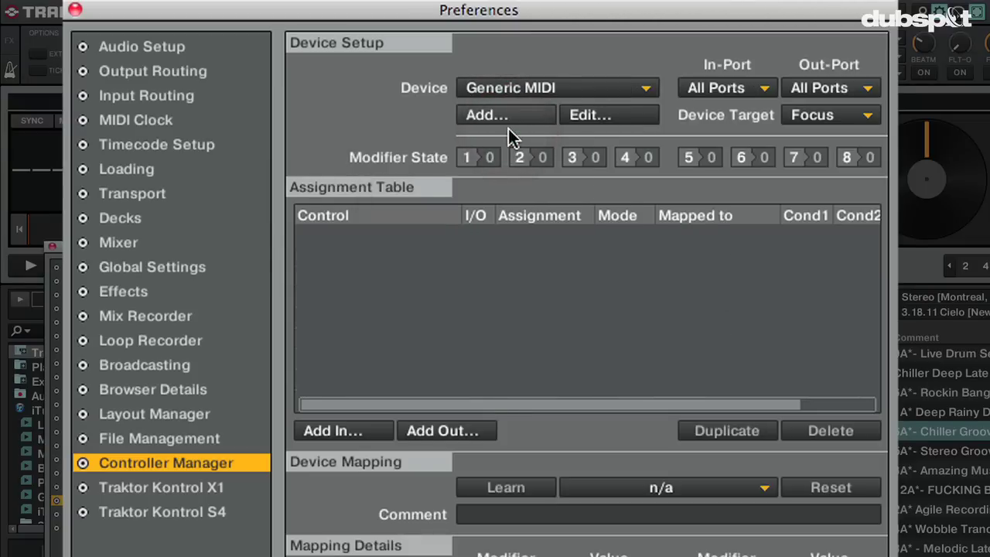
pyautogui.click(602, 119)
pyautogui.click(600, 118)
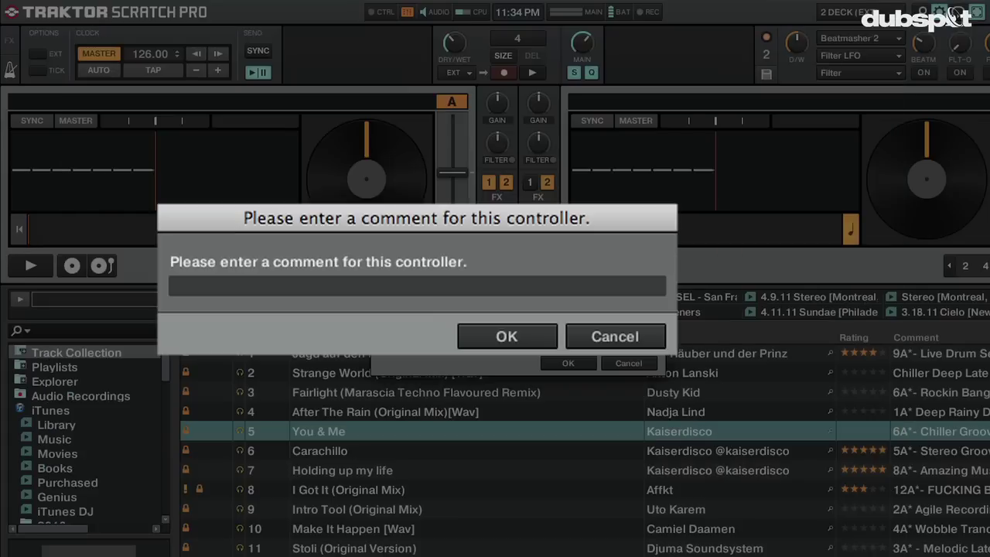
pyautogui.write('MIDI Clock')
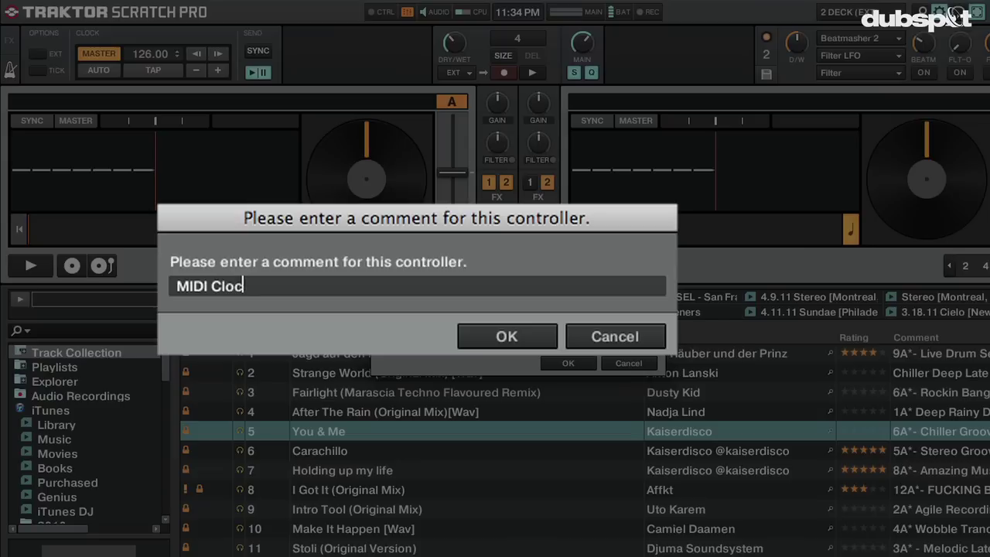
pyautogui.click(490, 324)
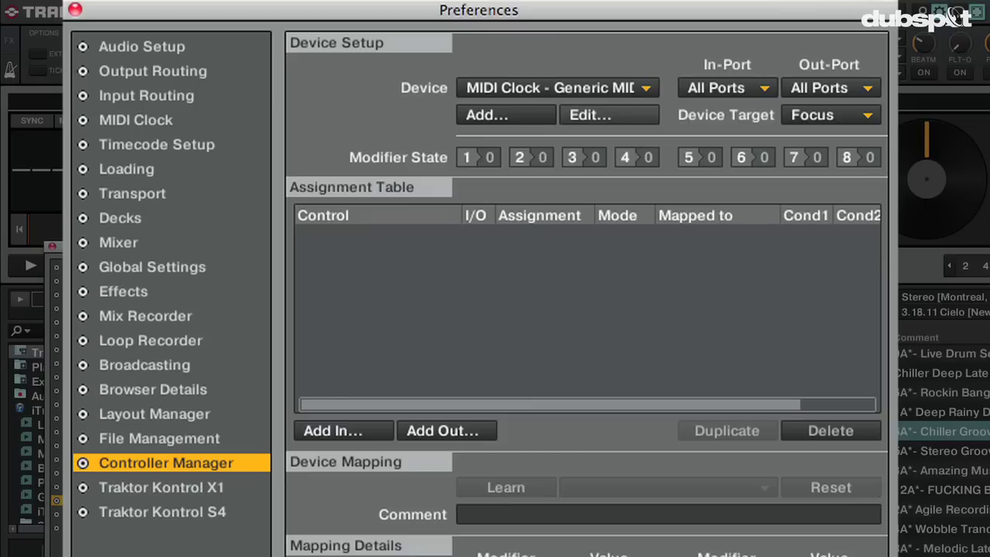
# Set the MIDI Clock device's Out-Port to Traktor Virtual Output and its In-Port to None
pyautogui.click(806, 86)
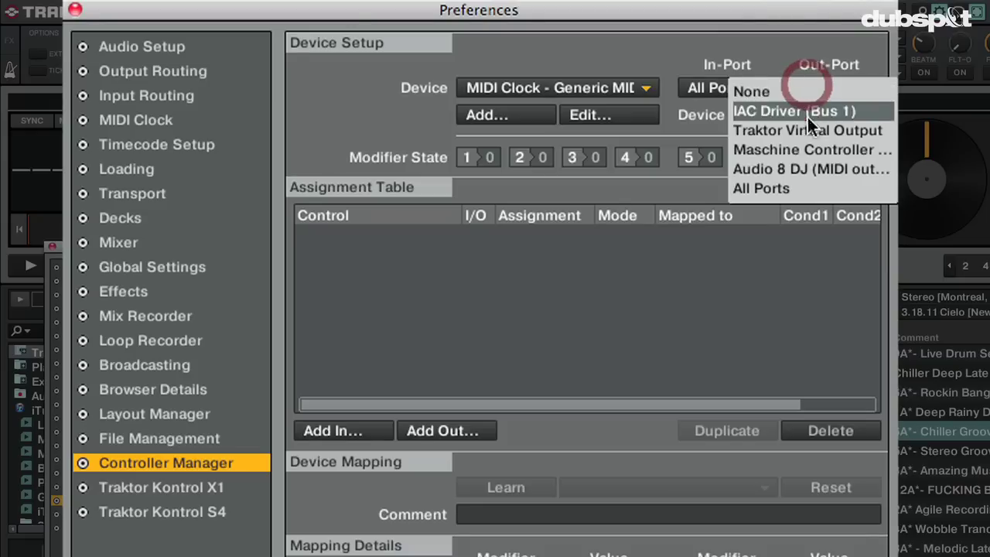
pyautogui.click(804, 128)
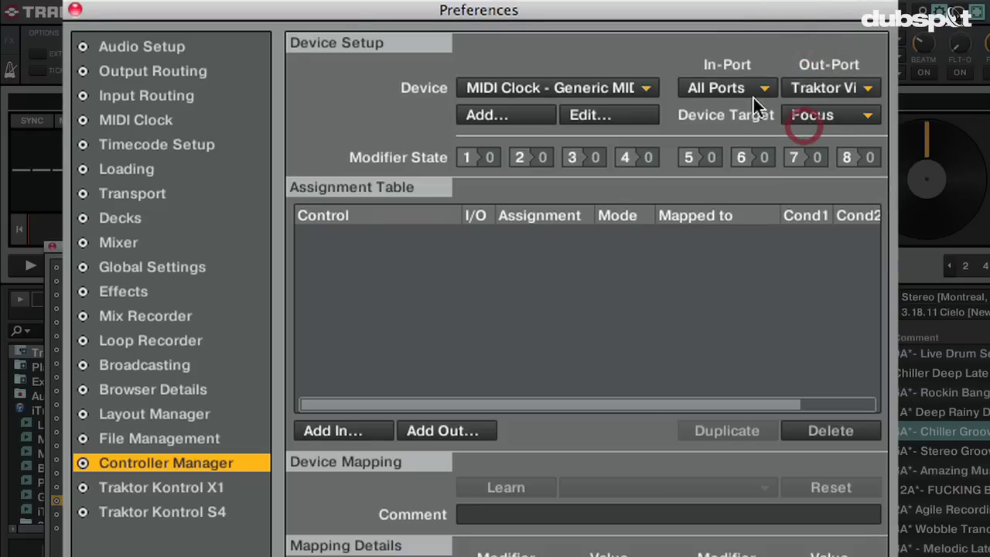
pyautogui.click(744, 88)
pyautogui.click(732, 95)
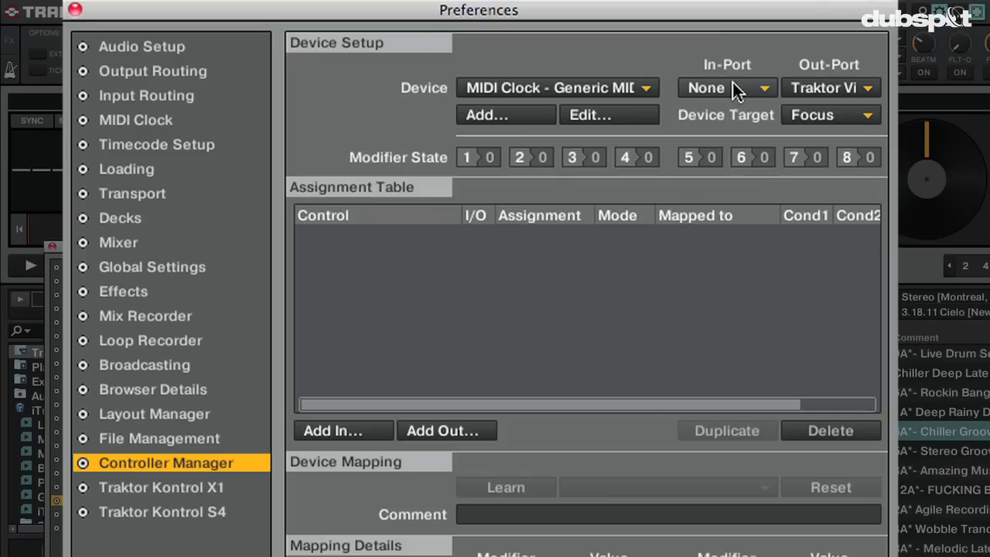
# Set both the In-Port and Out-Port of the MIDI Clock device to Audio 8 DJ
pyautogui.click(732, 83)
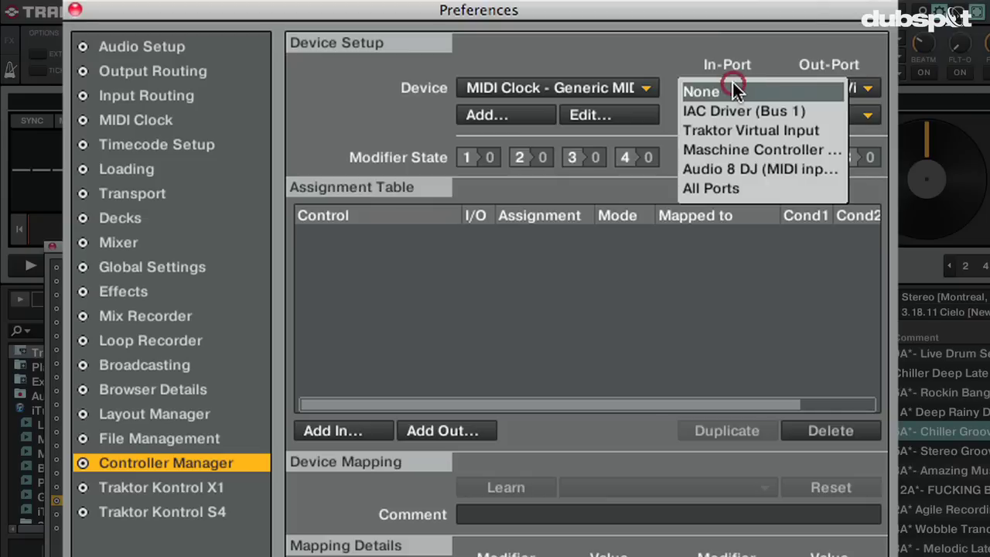
pyautogui.click(732, 165)
pyautogui.click(807, 96)
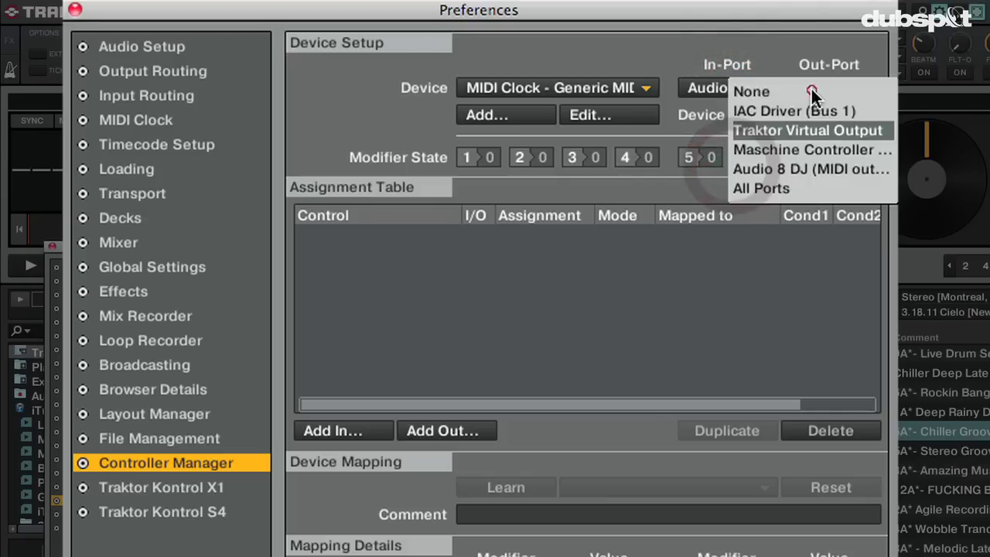
pyautogui.click(790, 169)
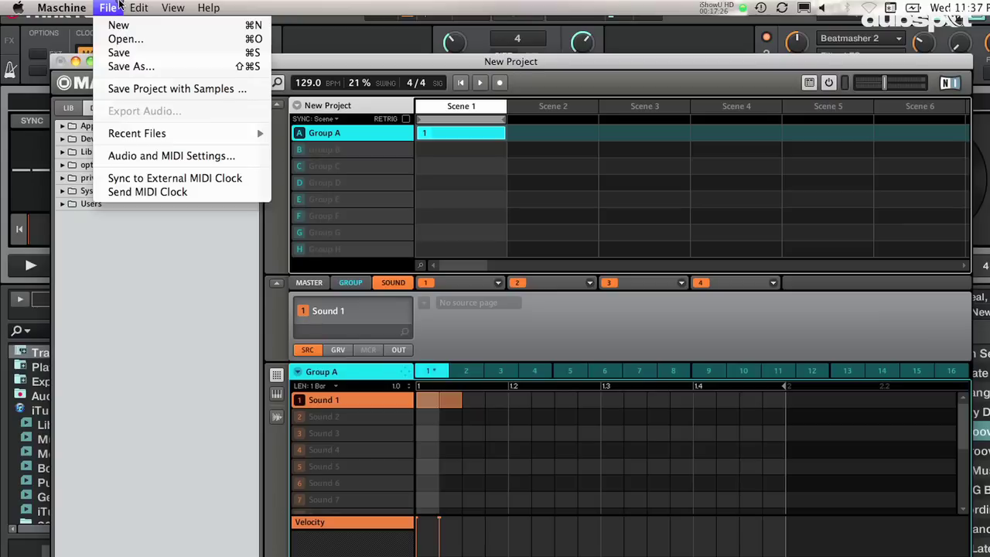
# In Maschine's Audio and MIDI Settings, switch the Traktor Virtual Output MIDI input On and confirm
pyautogui.click(149, 159)
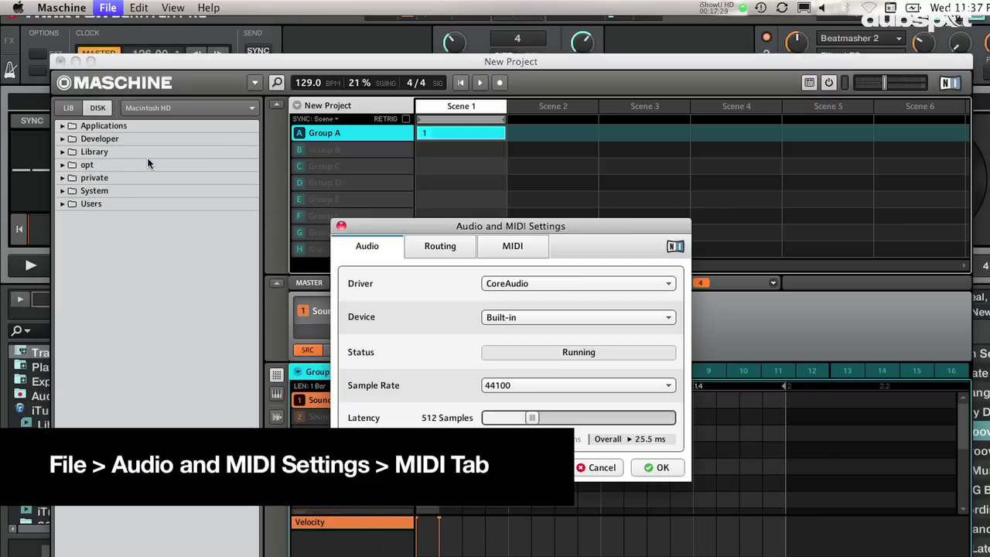
pyautogui.click(492, 242)
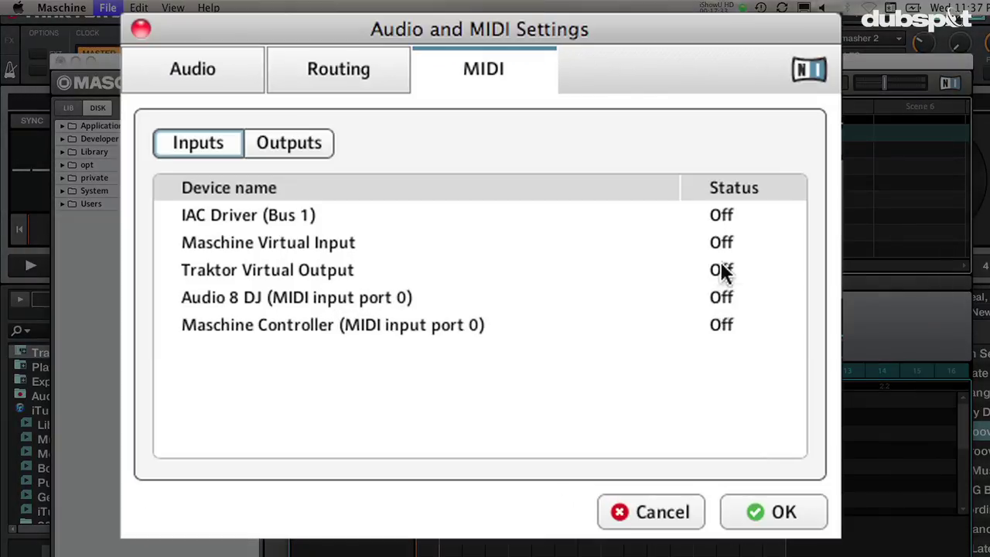
pyautogui.click(661, 321)
pyautogui.click(719, 325)
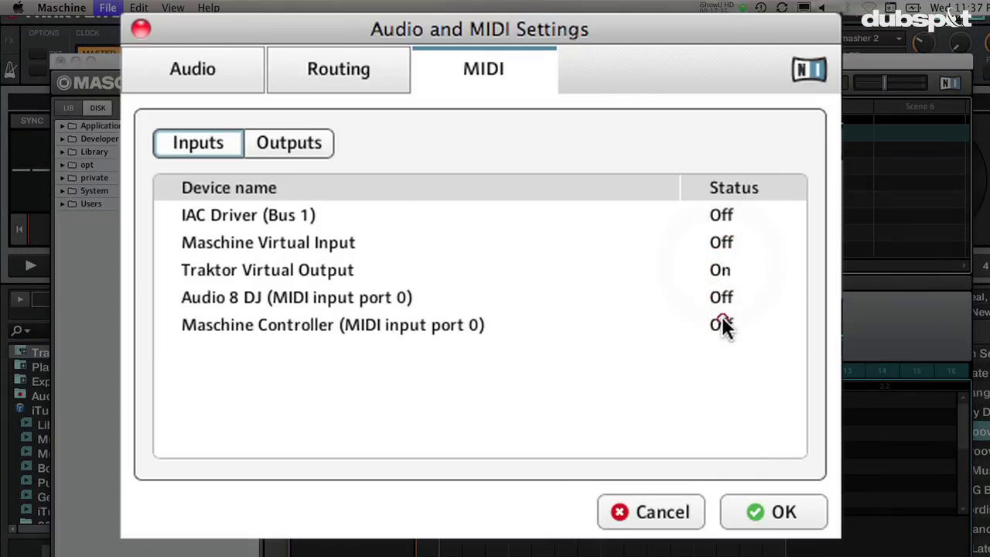
pyautogui.click(756, 514)
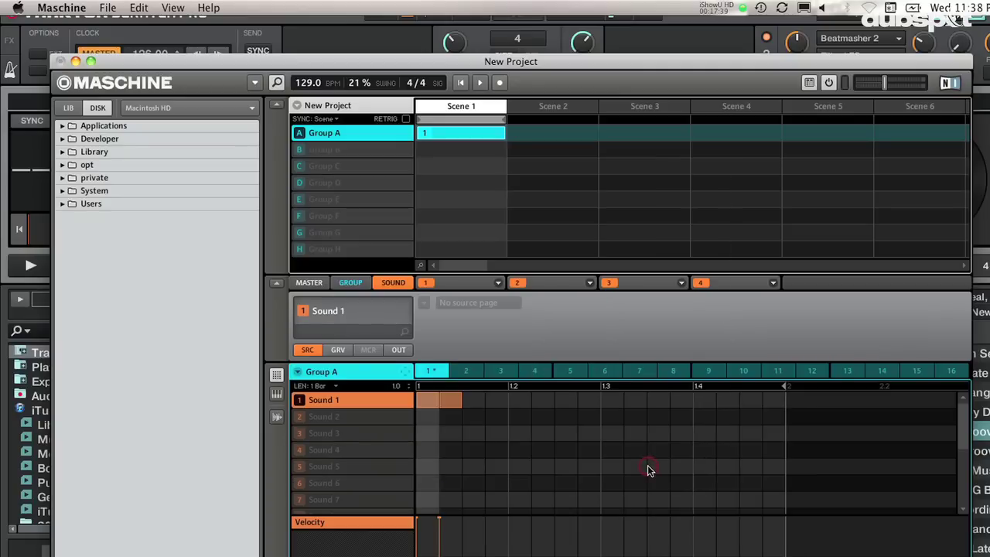
# Select Audio 8 DJ as Maschine's audio device in Audio and MIDI Settings
pyautogui.click(103, 7)
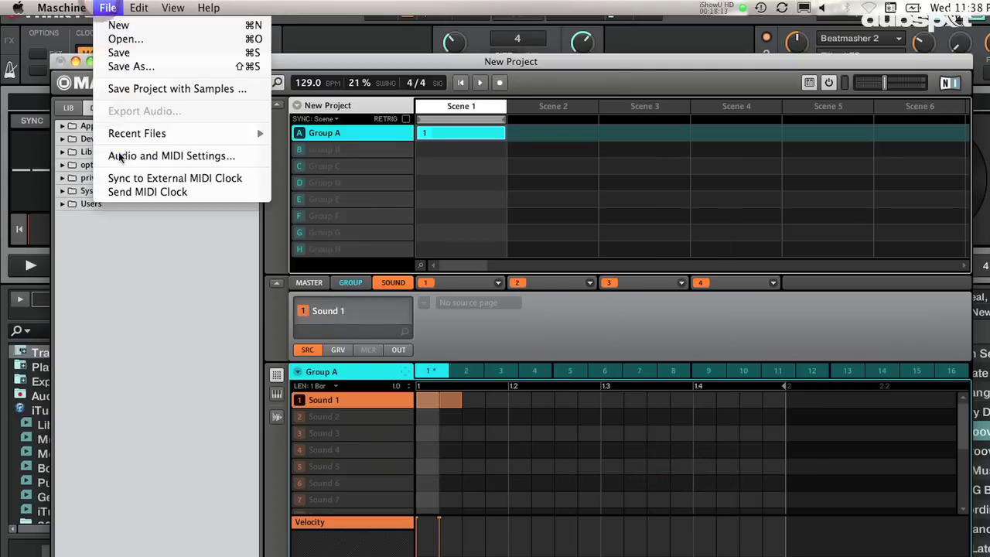
pyautogui.click(152, 157)
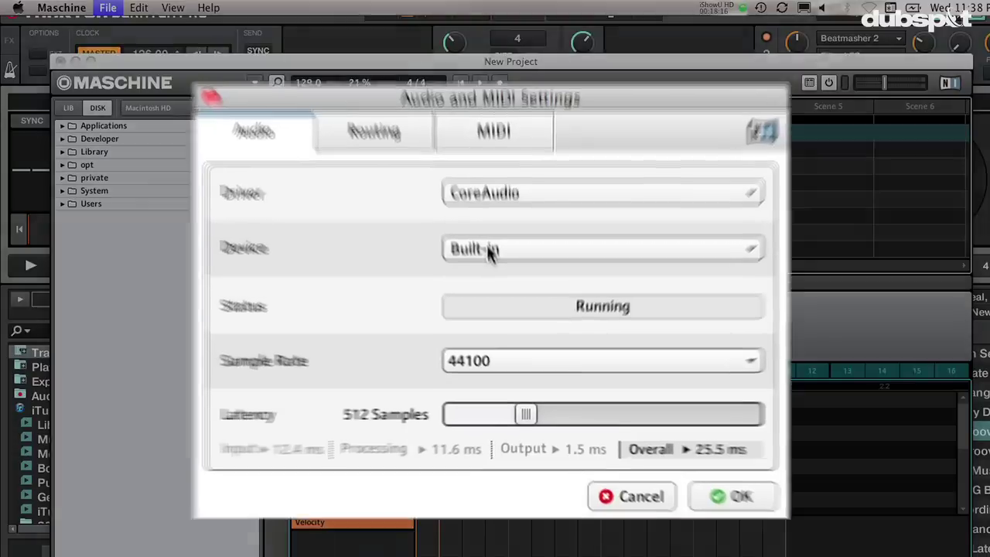
pyautogui.click(508, 316)
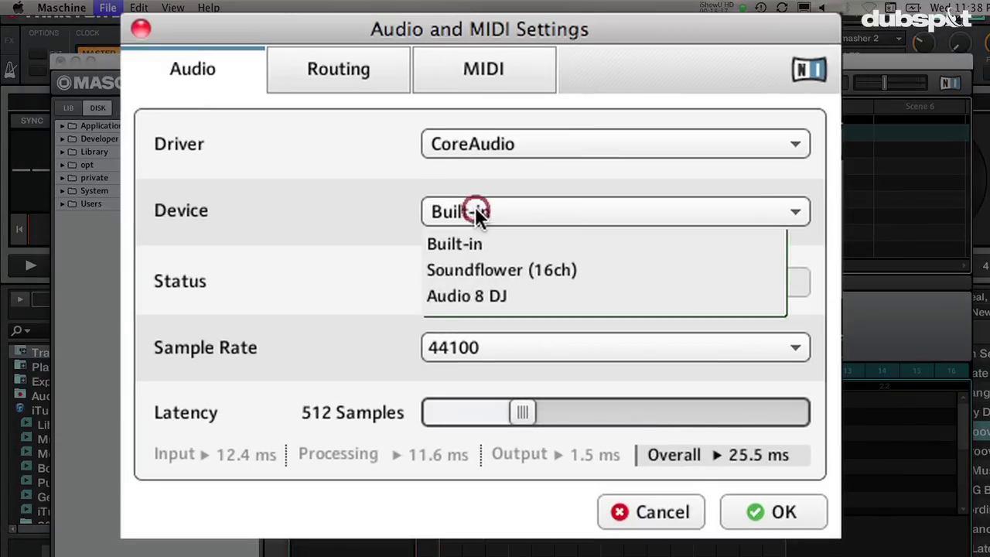
pyautogui.click(477, 295)
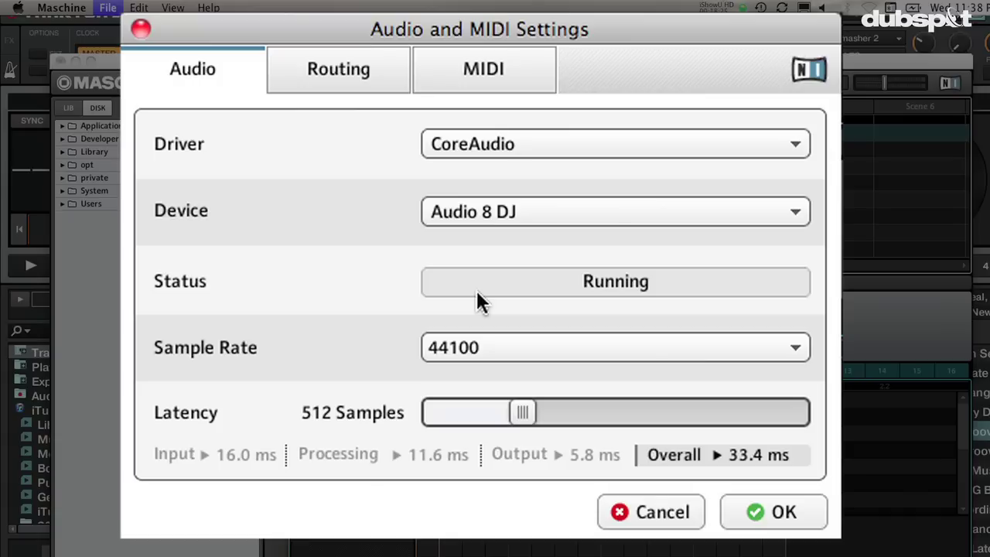
# Route Maschine Out 1 L to Output 1 and Out 1 R to Output 2, then confirm
pyautogui.click(365, 69)
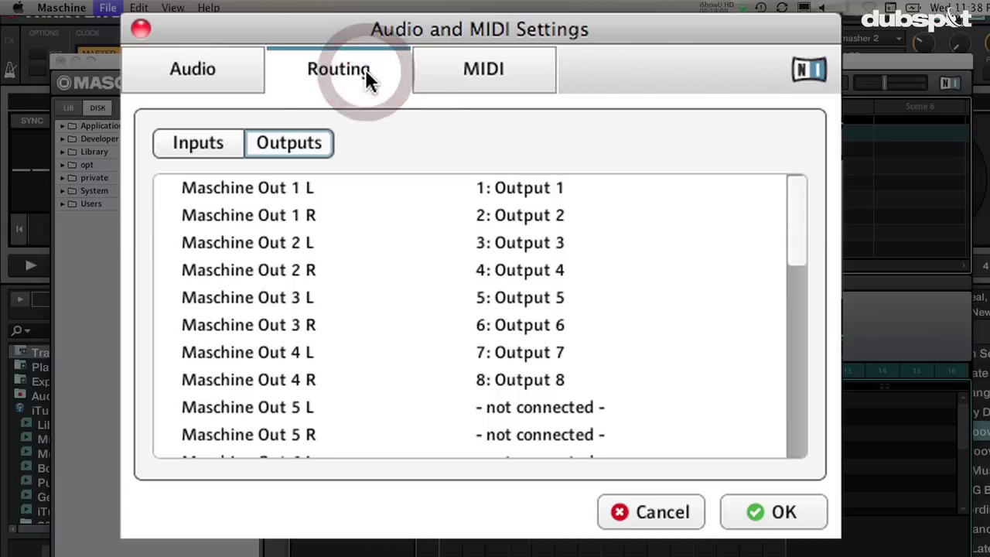
pyautogui.click(502, 189)
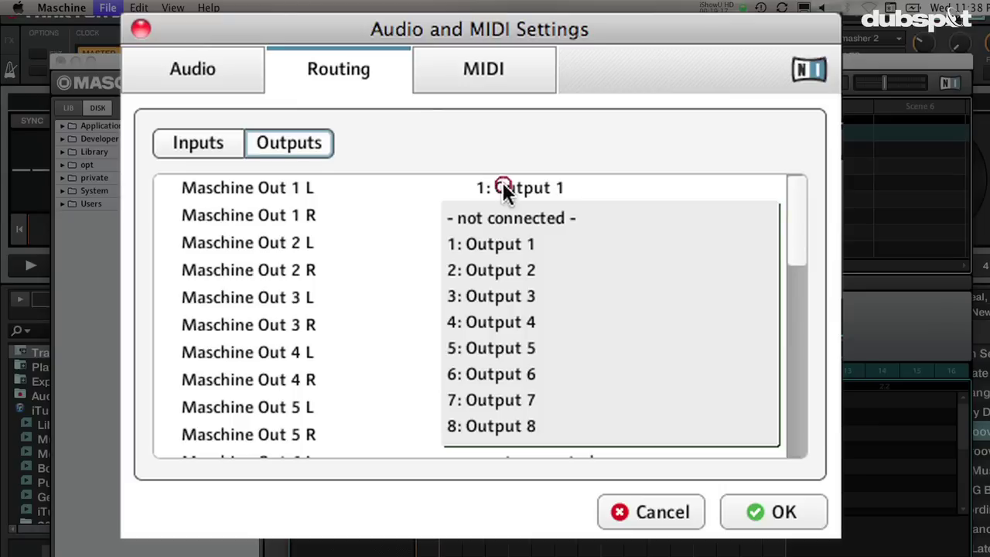
pyautogui.click(501, 247)
pyautogui.click(523, 219)
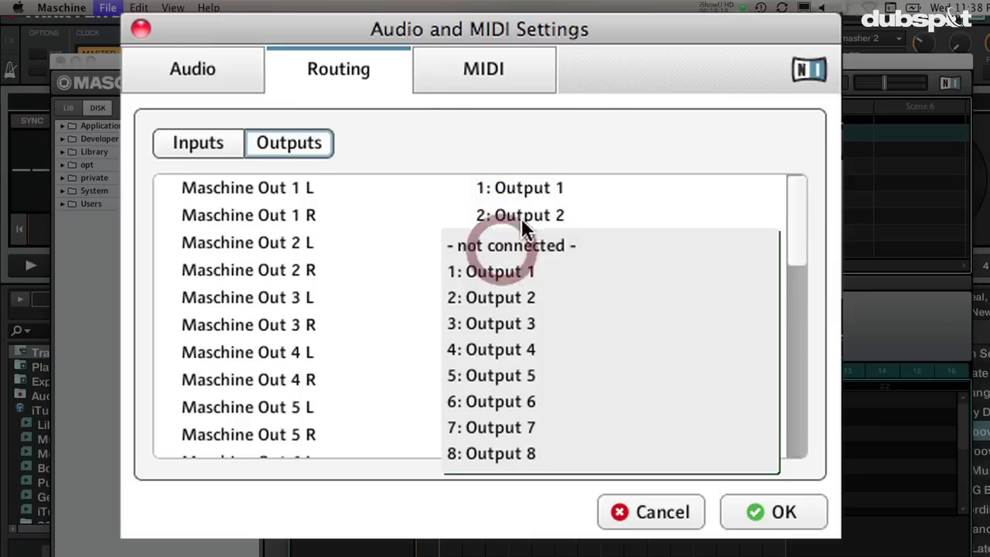
pyautogui.click(516, 293)
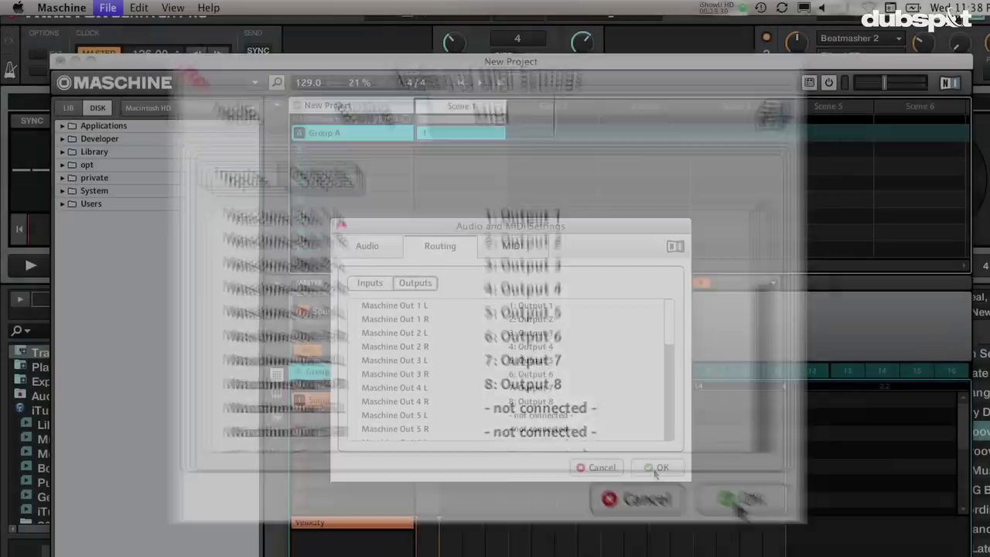
pyautogui.click(751, 504)
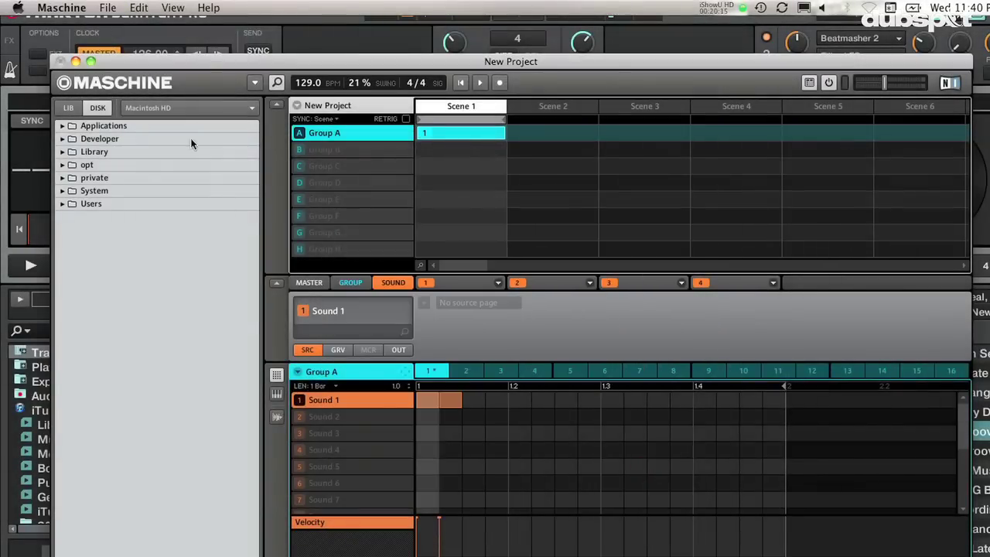
# Enable Sync to External MIDI Clock from Maschine's File menu, bringing the tempo to 126.0 BPM
pyautogui.click(108, 8)
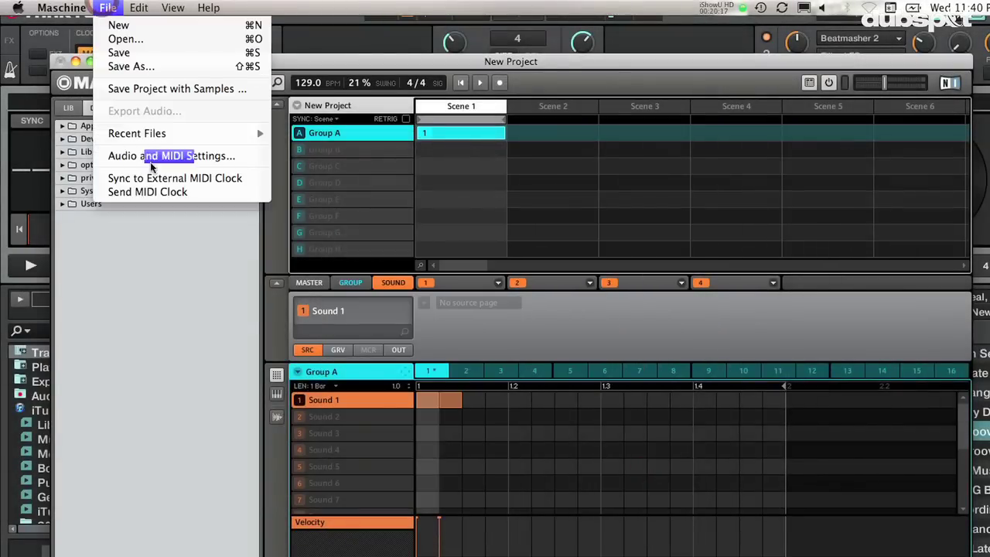
pyautogui.click(151, 181)
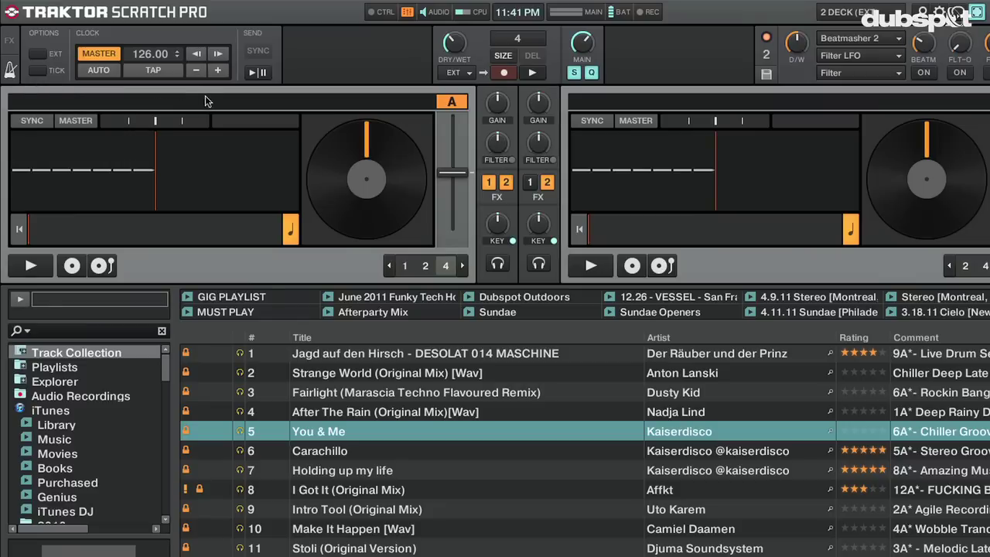
# Start sending MIDI clock, enable the TICK metronome, and cue Deck A in the headphones
pyautogui.click(255, 74)
pyautogui.click(34, 71)
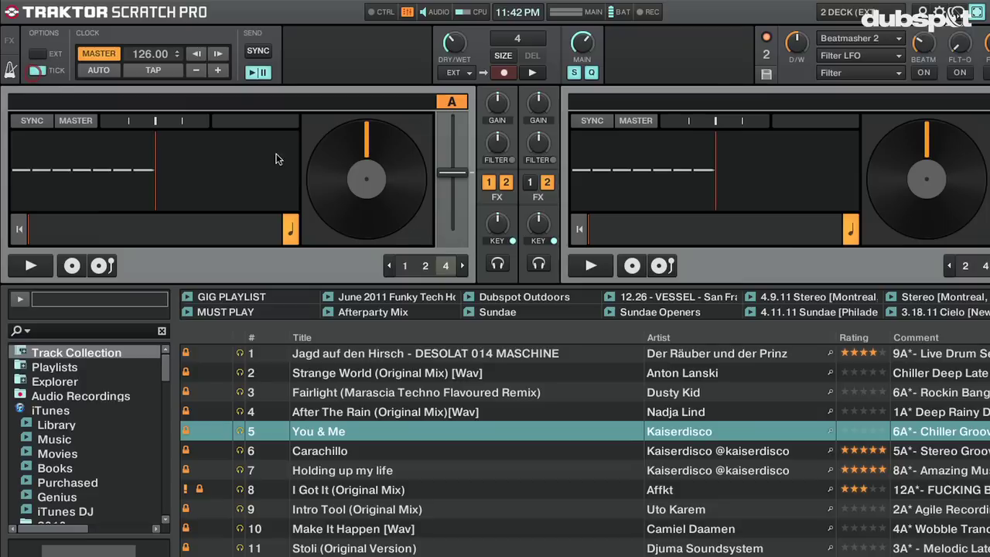
pyautogui.click(498, 269)
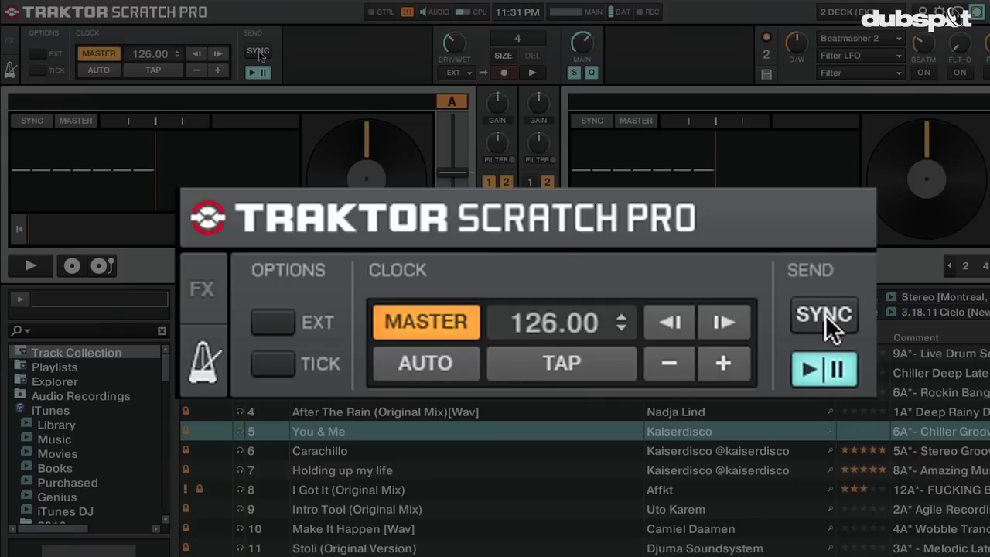
# In Maschine's Preferences, change the MIDI Sync Offset Slave from -20 to -34 and confirm
pyautogui.press('super+Tab')
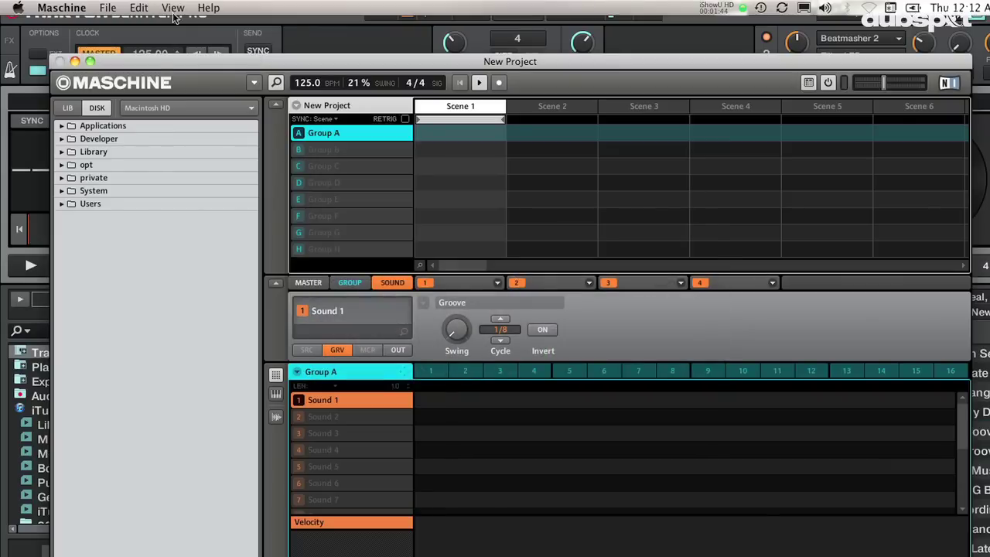
pyautogui.click(108, 8)
pyautogui.moveTo(82, 8)
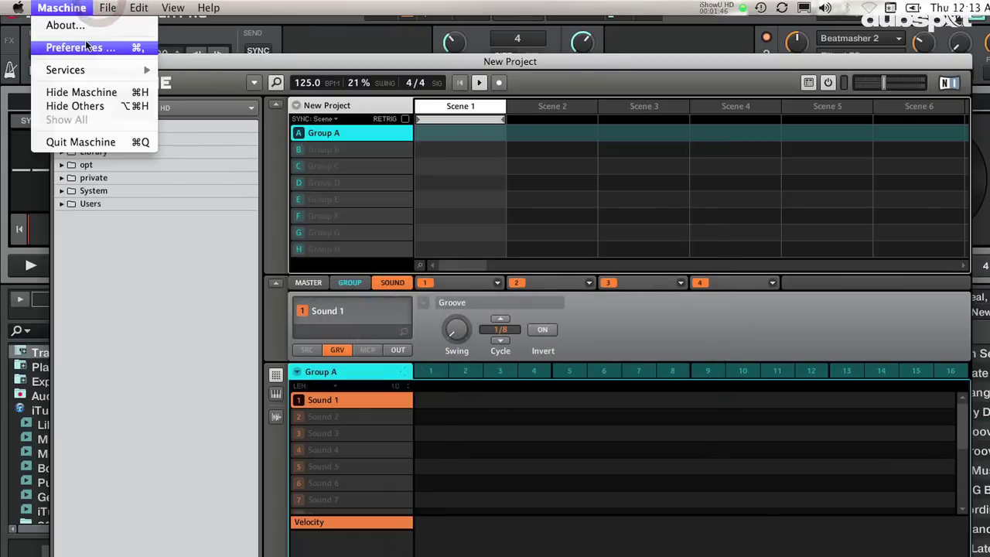
pyautogui.click(83, 47)
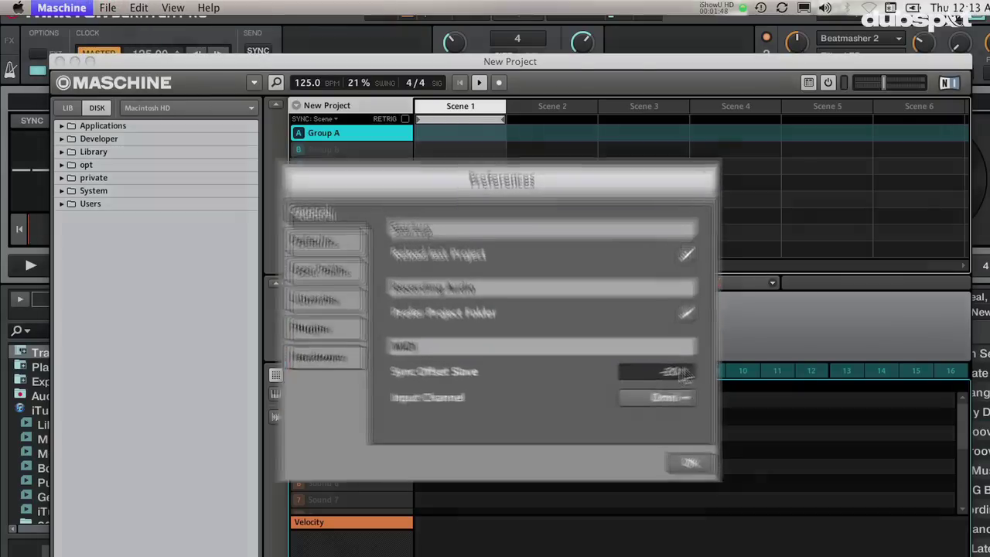
pyautogui.moveTo(646, 378); pyautogui.dragTo(643, 406)
pyautogui.moveTo(758, 413); pyautogui.dragTo(772, 365)
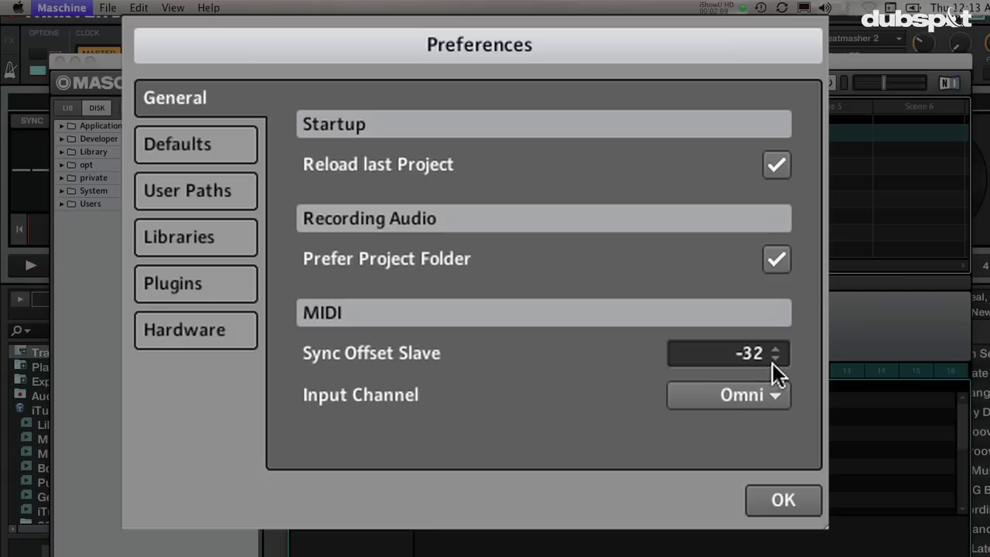
pyautogui.moveTo(772, 364); pyautogui.dragTo(774, 361)
pyautogui.click(779, 499)
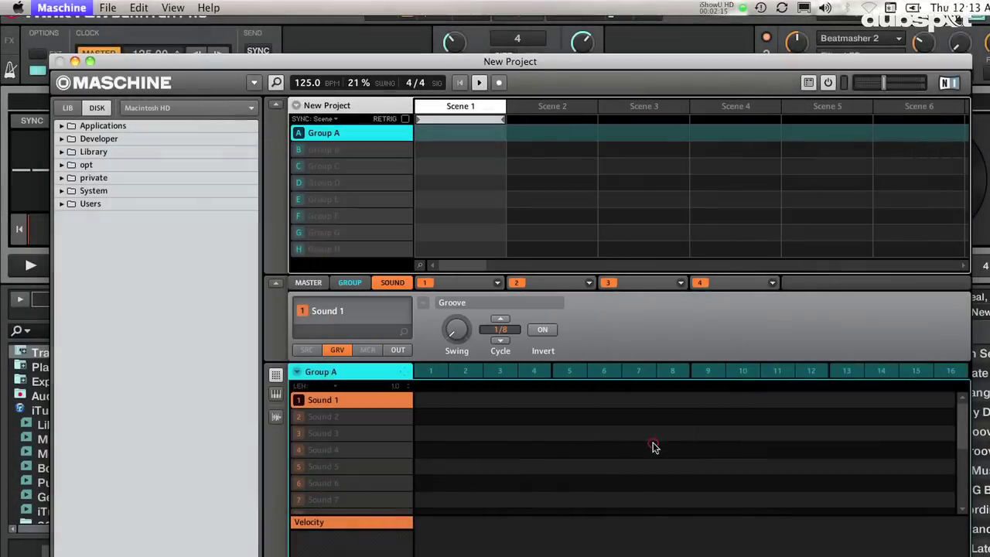